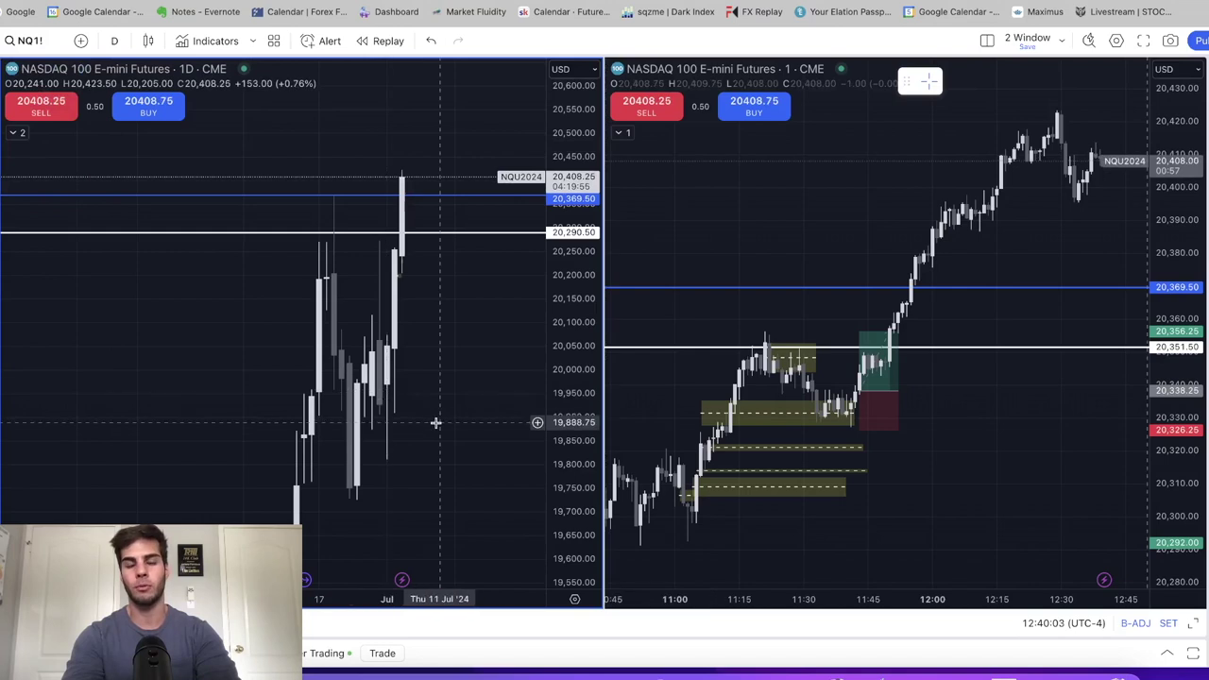
- Examine the daily NASDAQ 100 E-mini Futures candles from early June to July 2024 against the 20,290.50 and 20,369.50 levels
left_click_drag(436, 422, 448, 413)
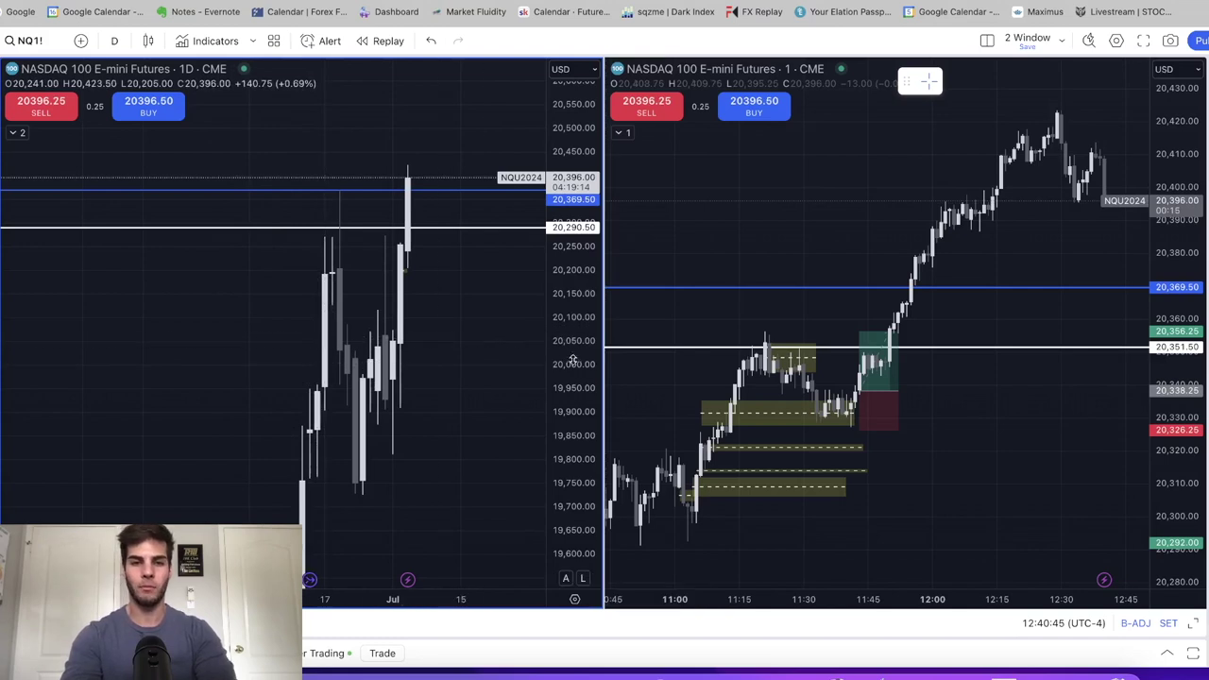
left_click_drag(482, 381, 482, 375)
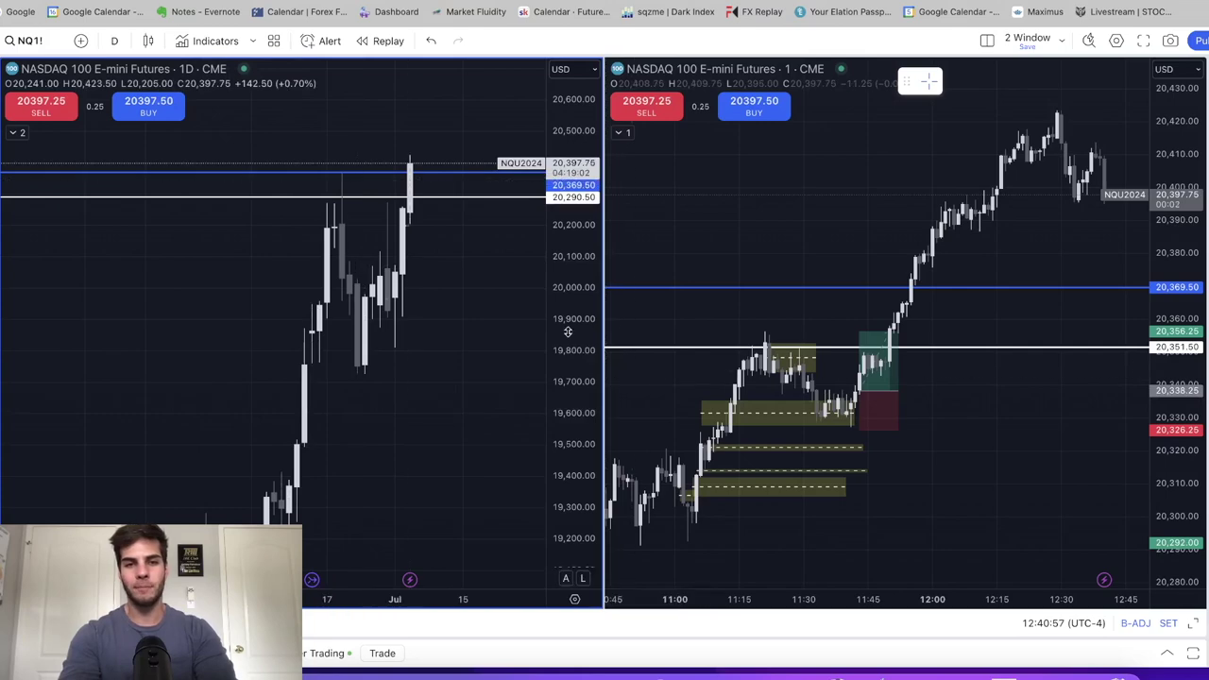
key("alt+r")
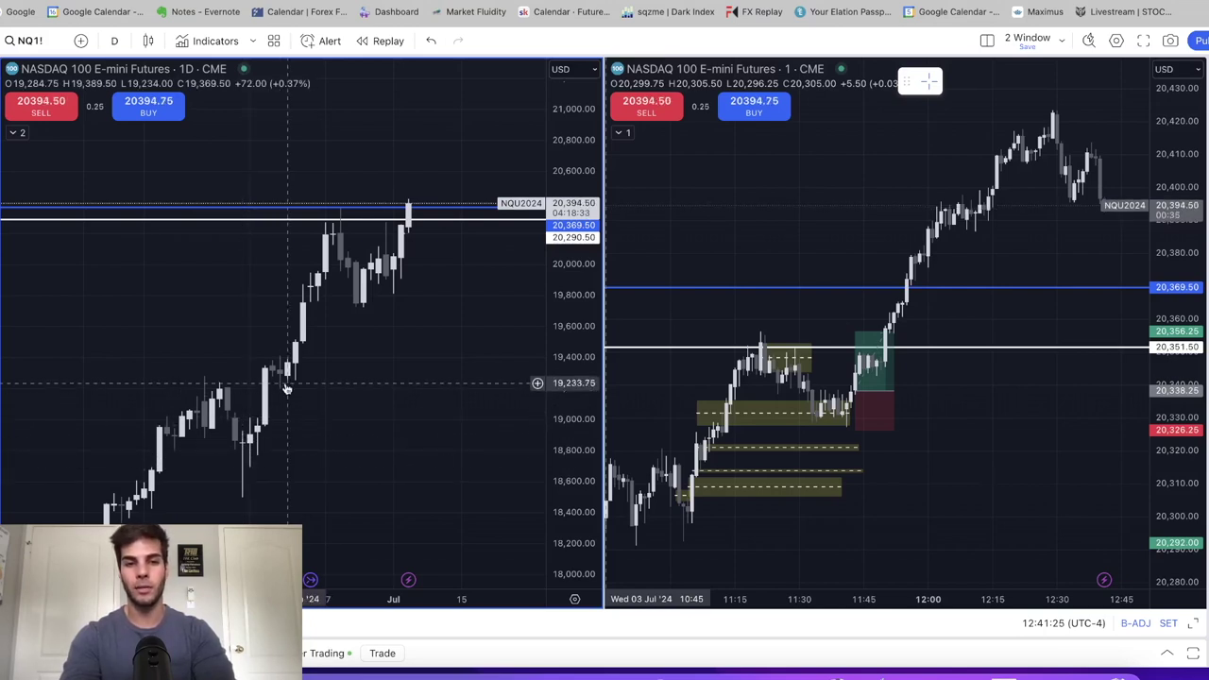
left_click_drag(585, 461, 513, 294)
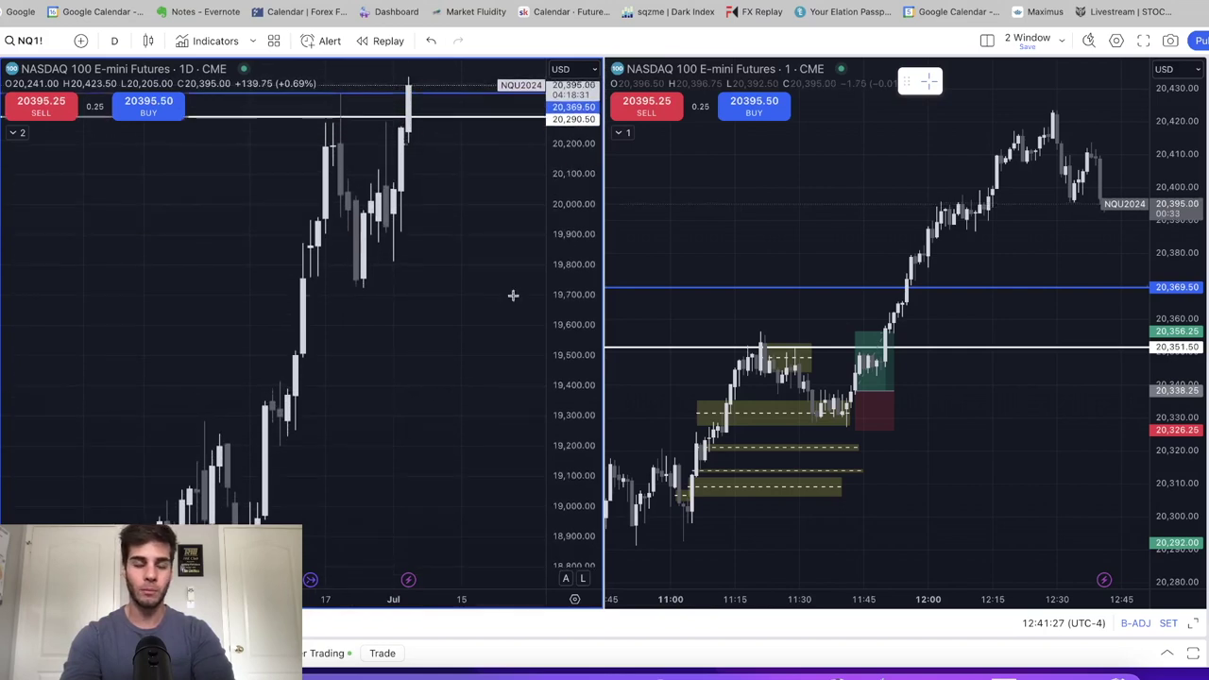
left_click_drag(354, 601, 204, 368)
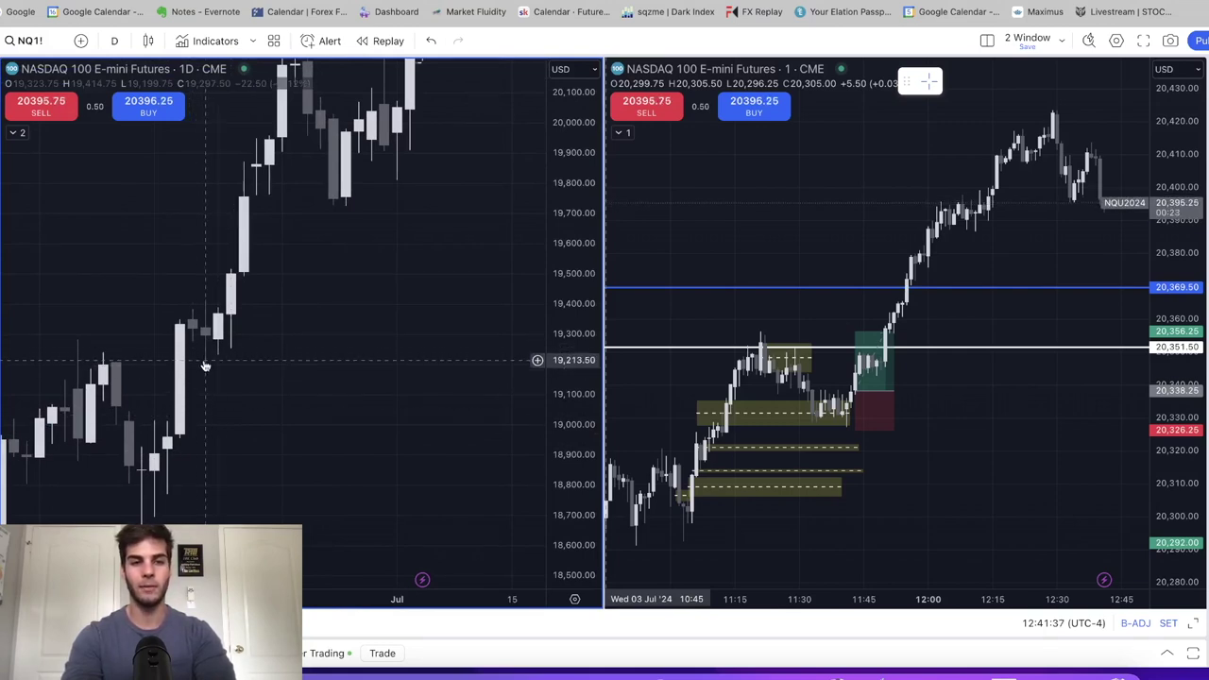
scroll(204, 365, "left", 3)
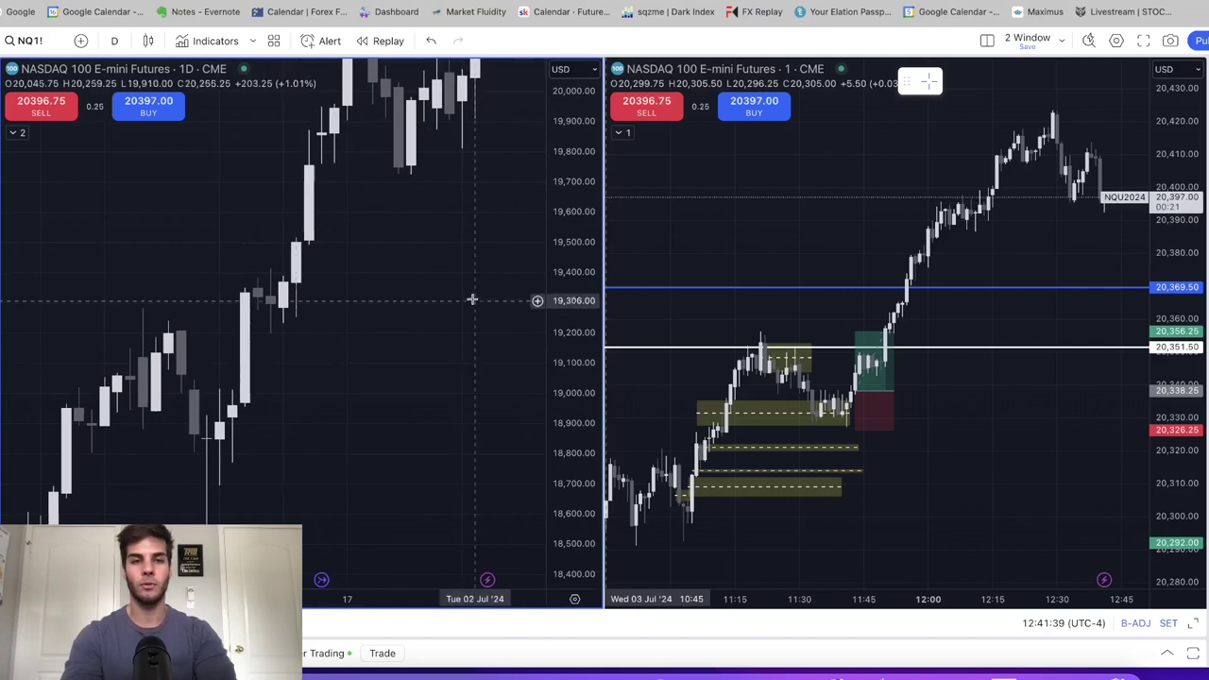
scroll(477, 300, "left", 1)
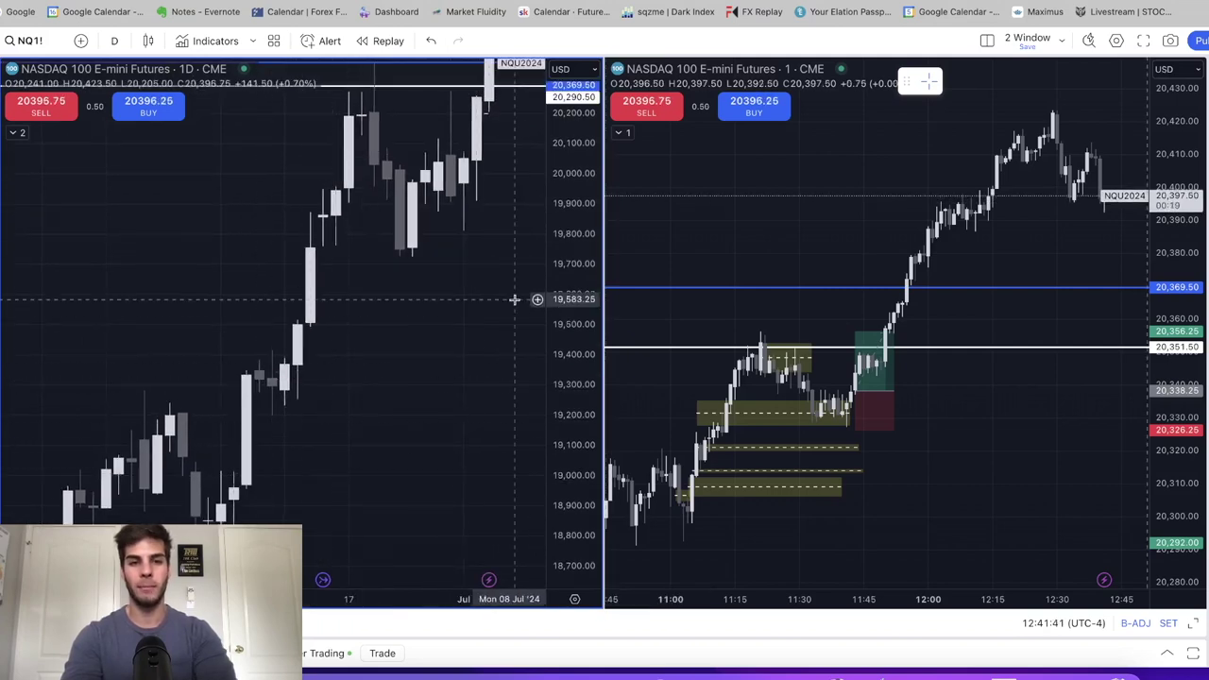
left_click_drag(558, 281, 558, 390)
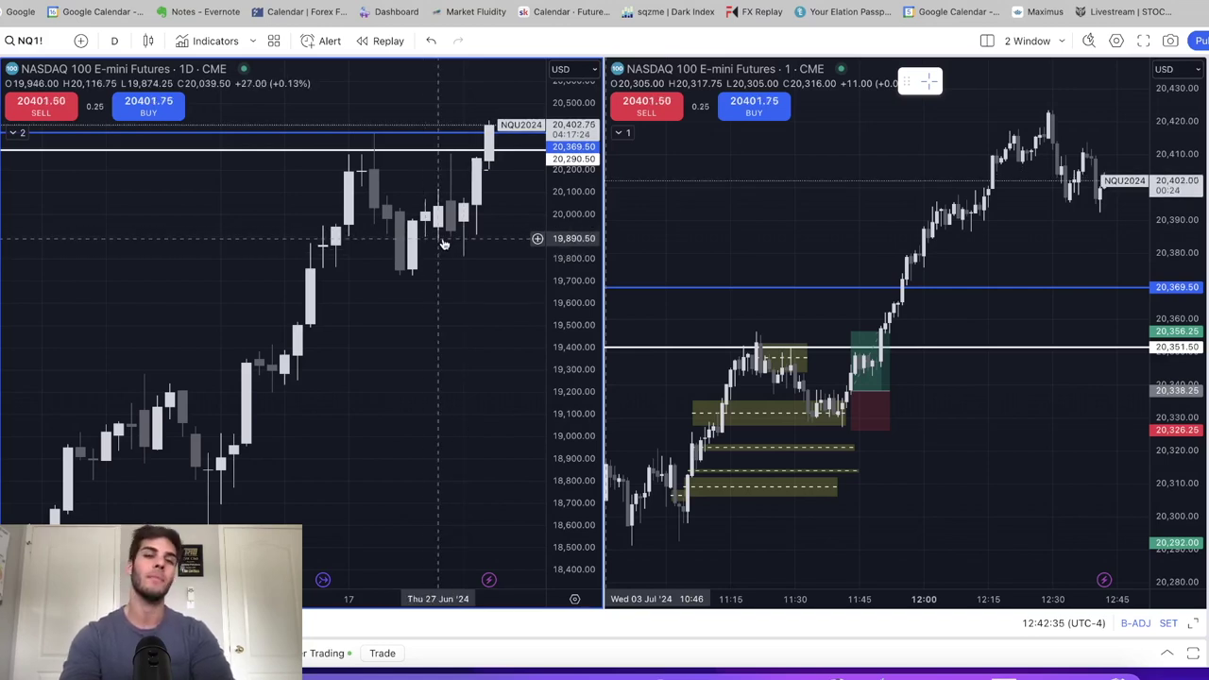
left_click_drag(483, 286, 444, 300)
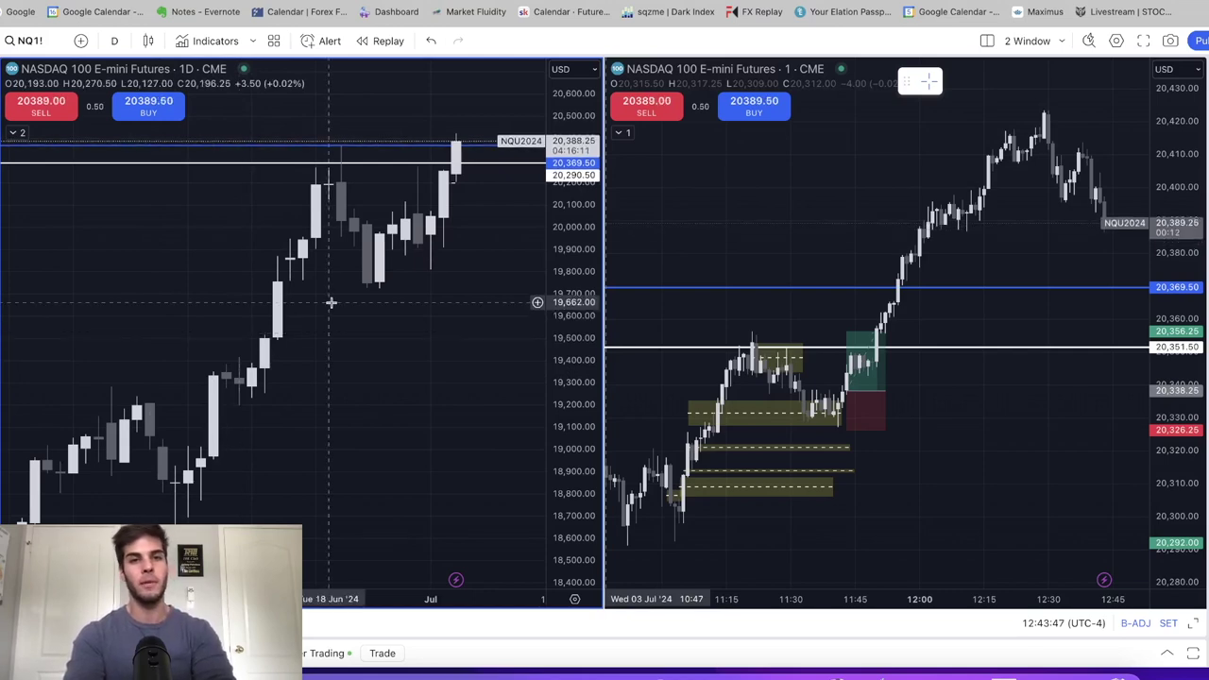
scroll(393, 309, "left", 1)
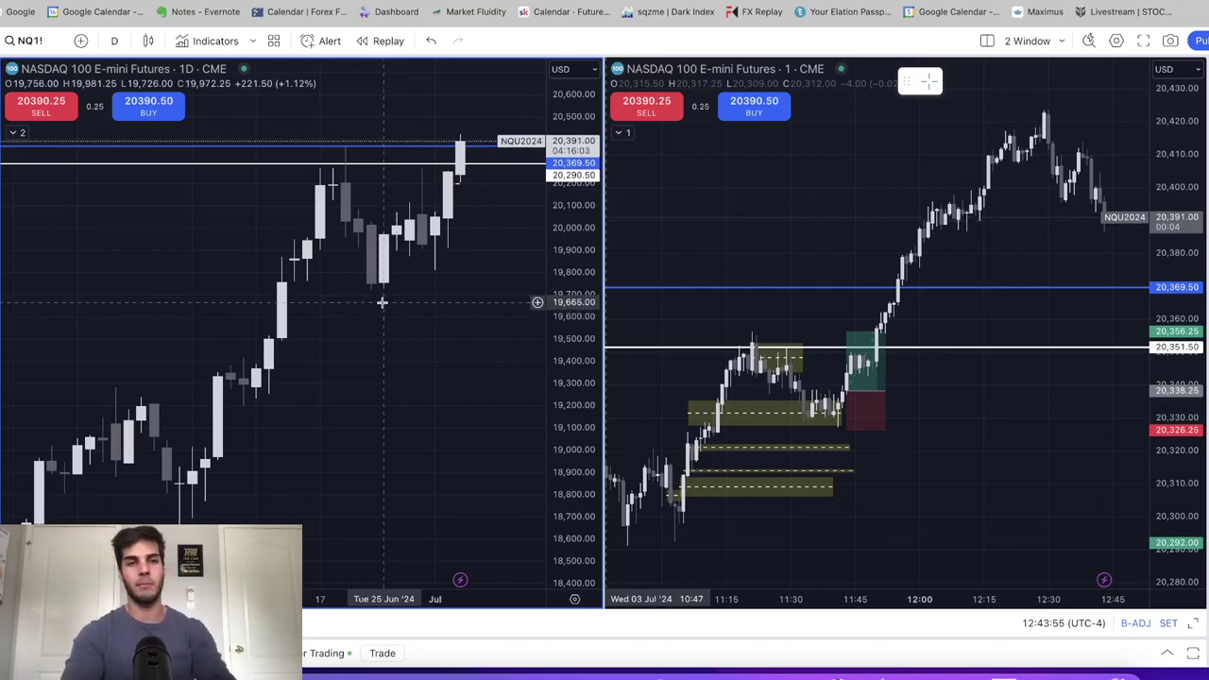
- Switch the daily chart to the 4-hour interval and examine the swing lows and highs from late June to 3 July
left_click(112, 42)
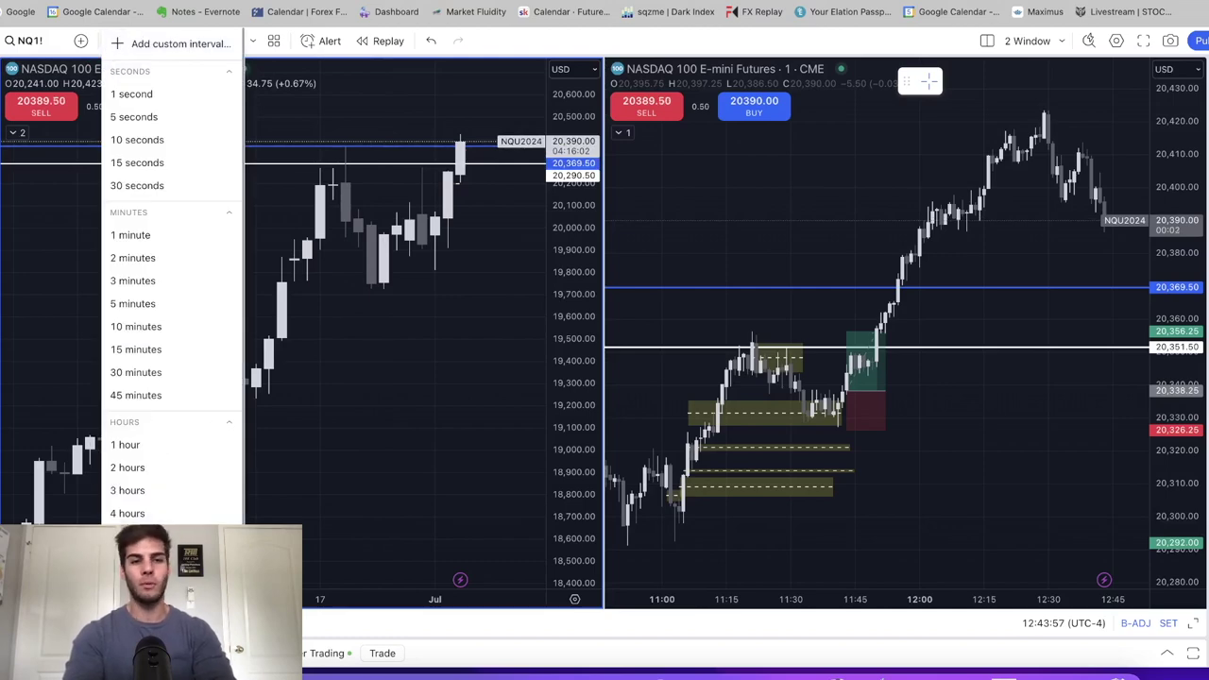
left_click(142, 512)
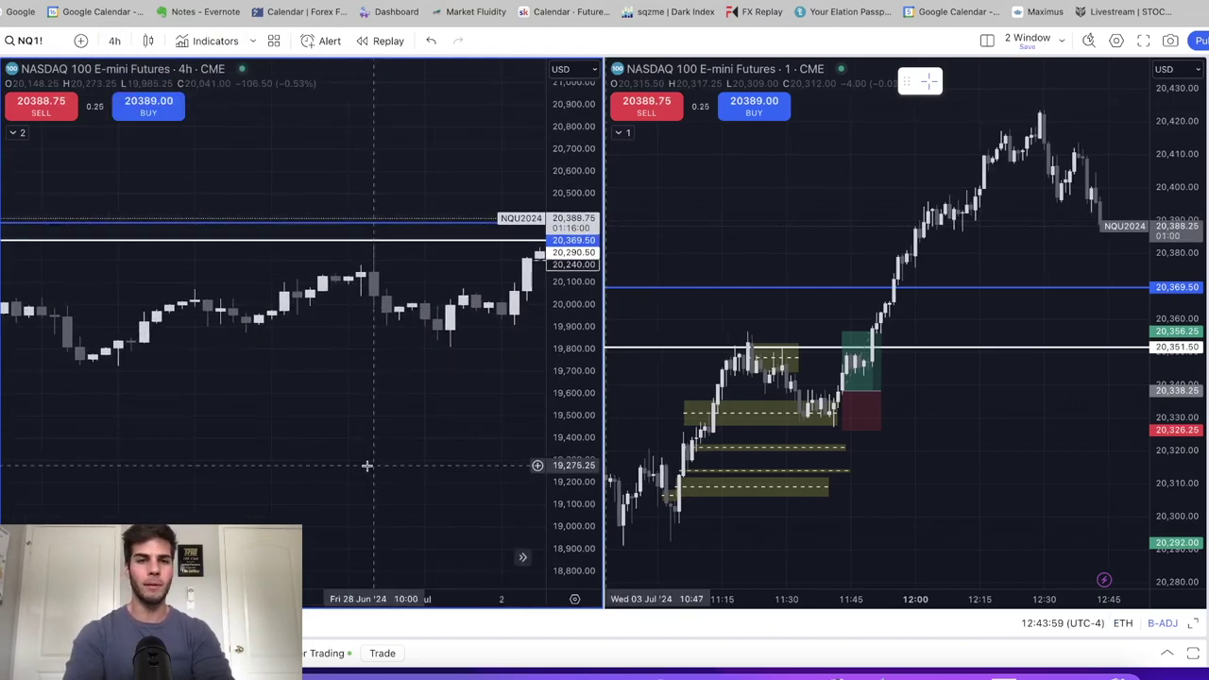
scroll(562, 221, "up", 5)
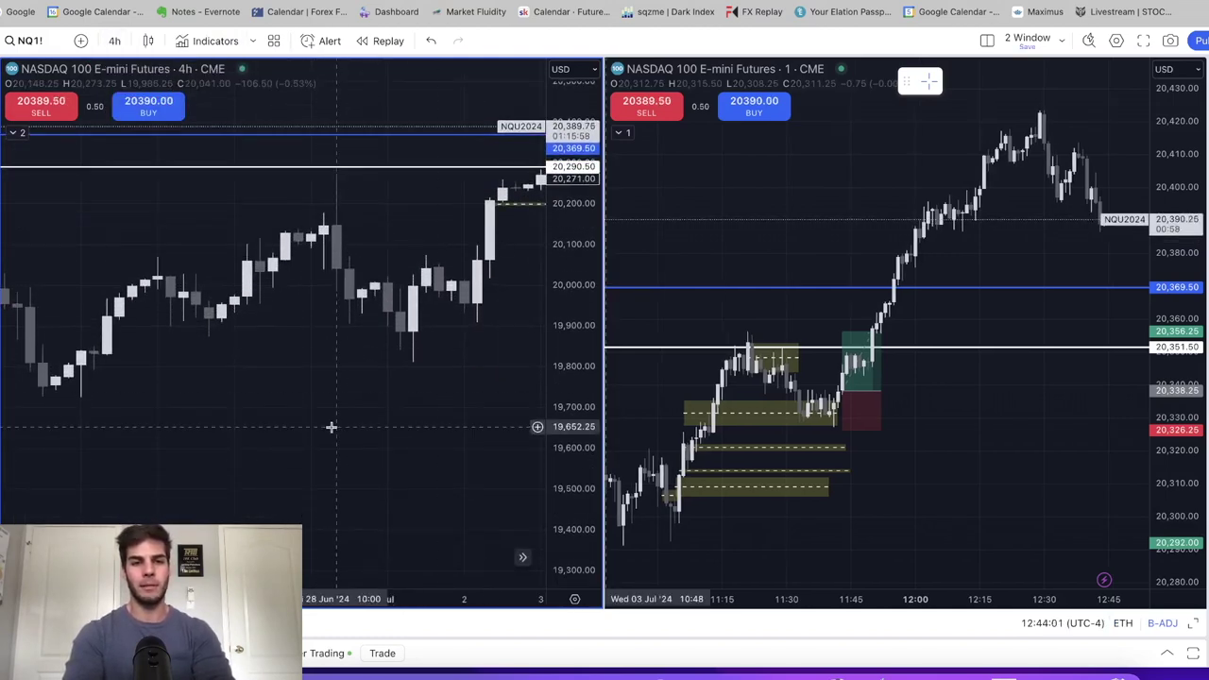
scroll(330, 424, "up", 2)
scroll(205, 424, "down", 2)
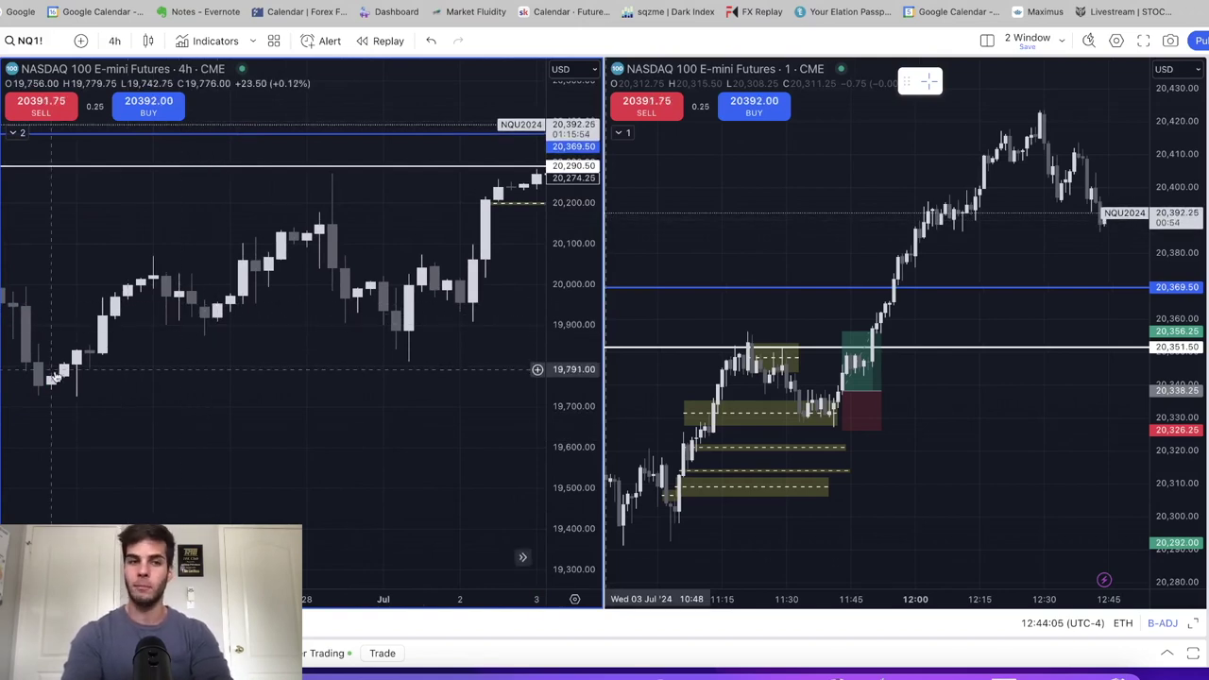
left_click_drag(134, 395, 241, 396)
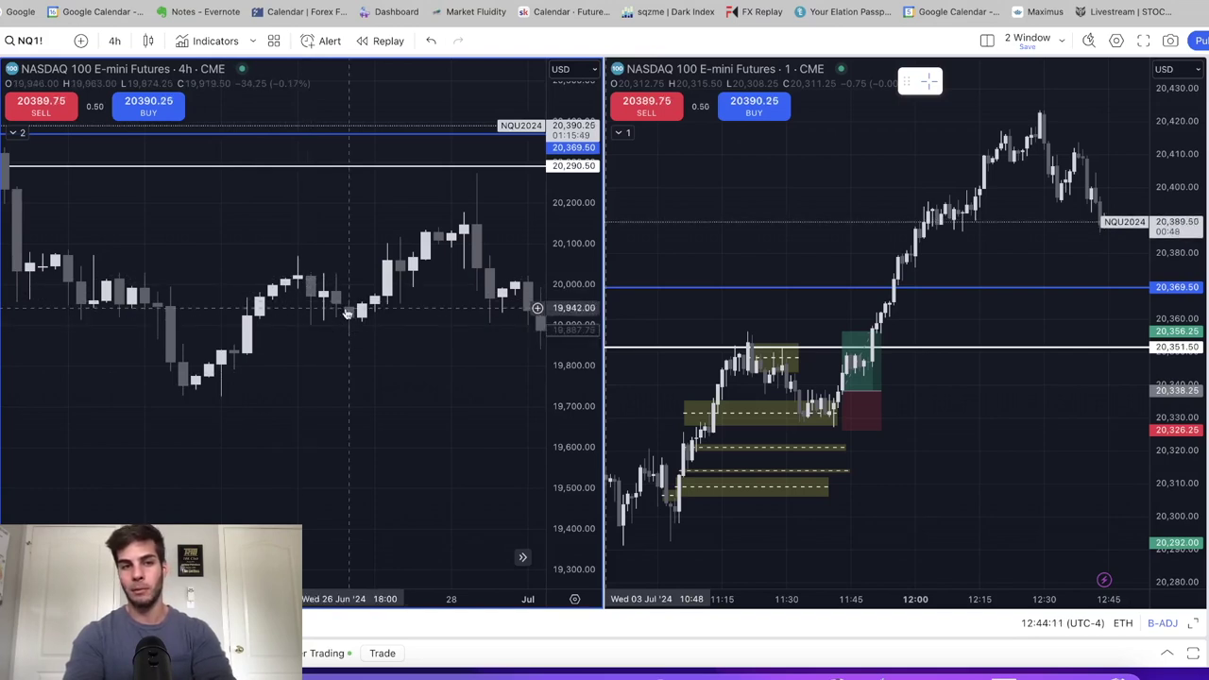
scroll(349, 302, "right", 3)
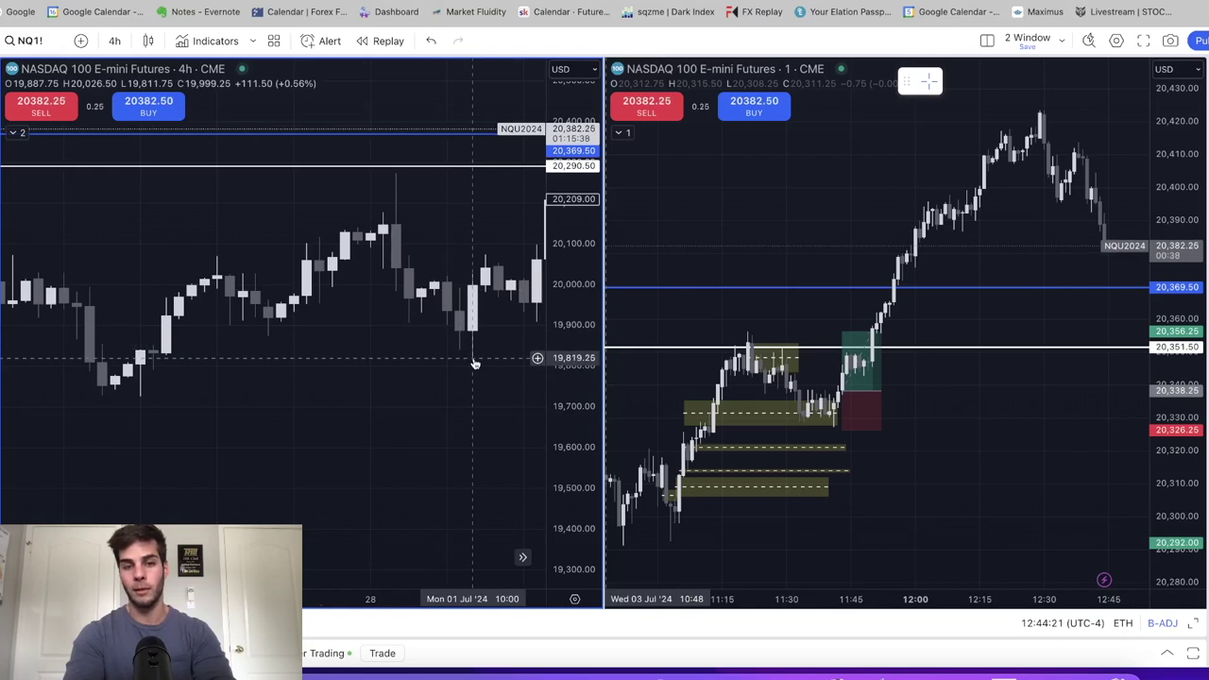
left_click_drag(453, 374, 255, 373)
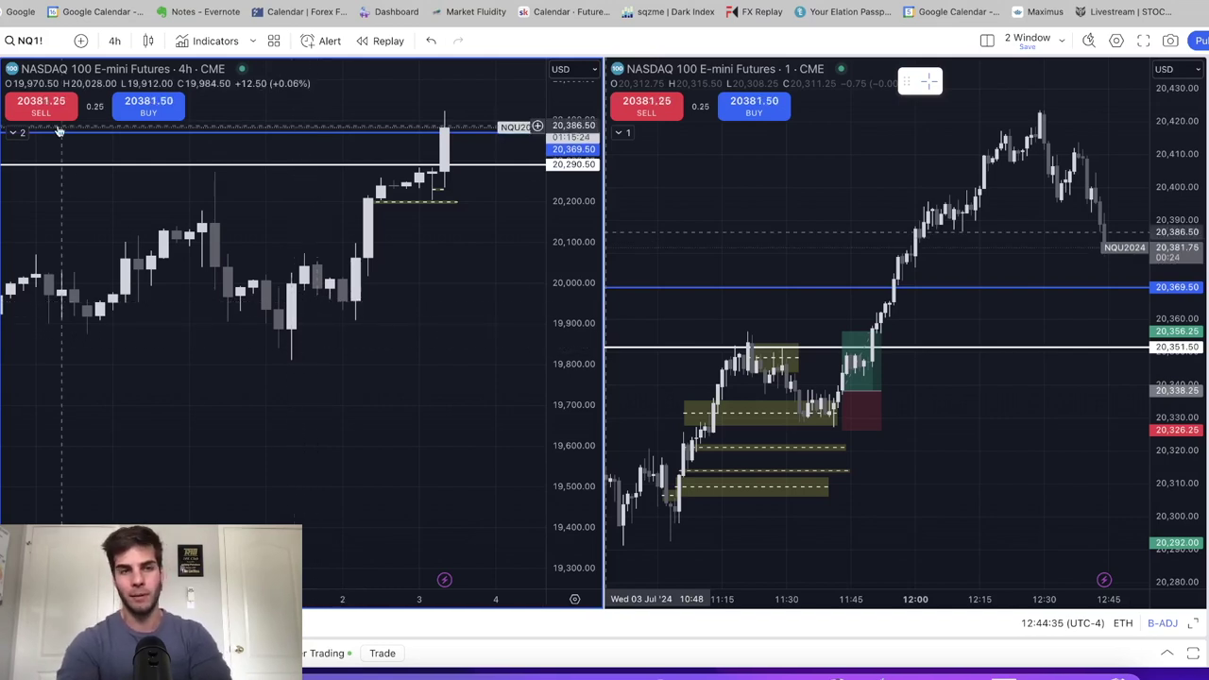
- Switch the 4-hour chart to the 1-hour interval and examine the 2–3 July rally and the yellow zone near 20,200
left_click(112, 43)
left_click(125, 444)
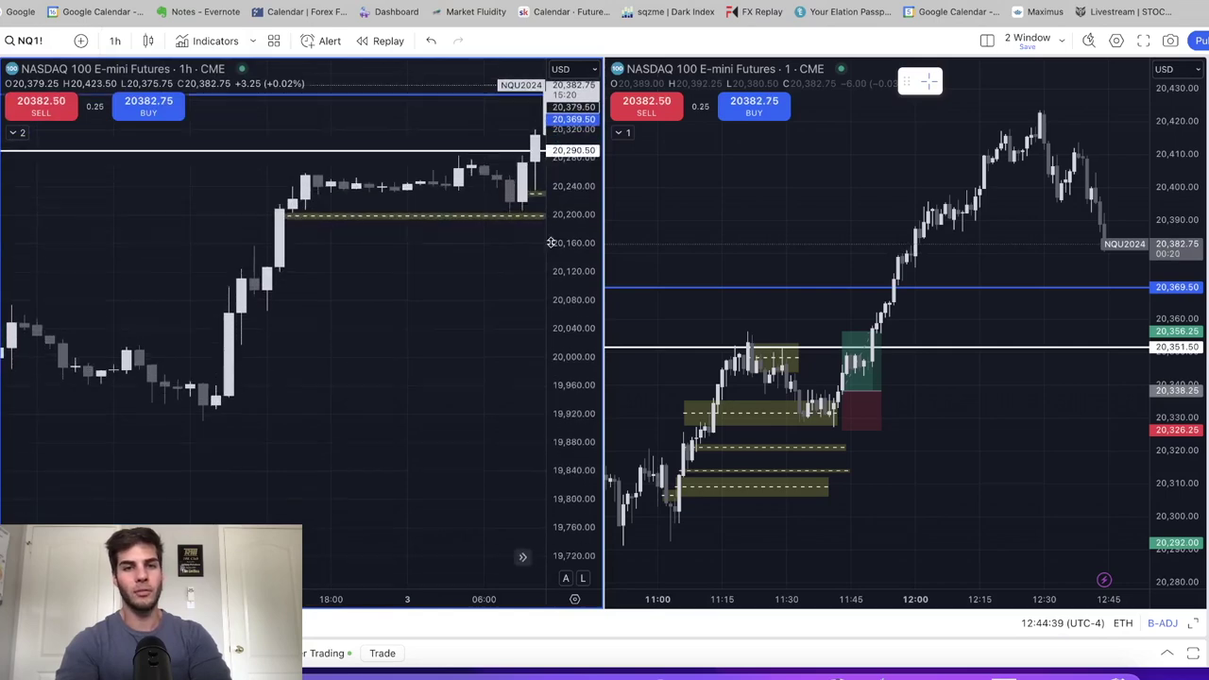
left_click_drag(291, 403, 387, 440)
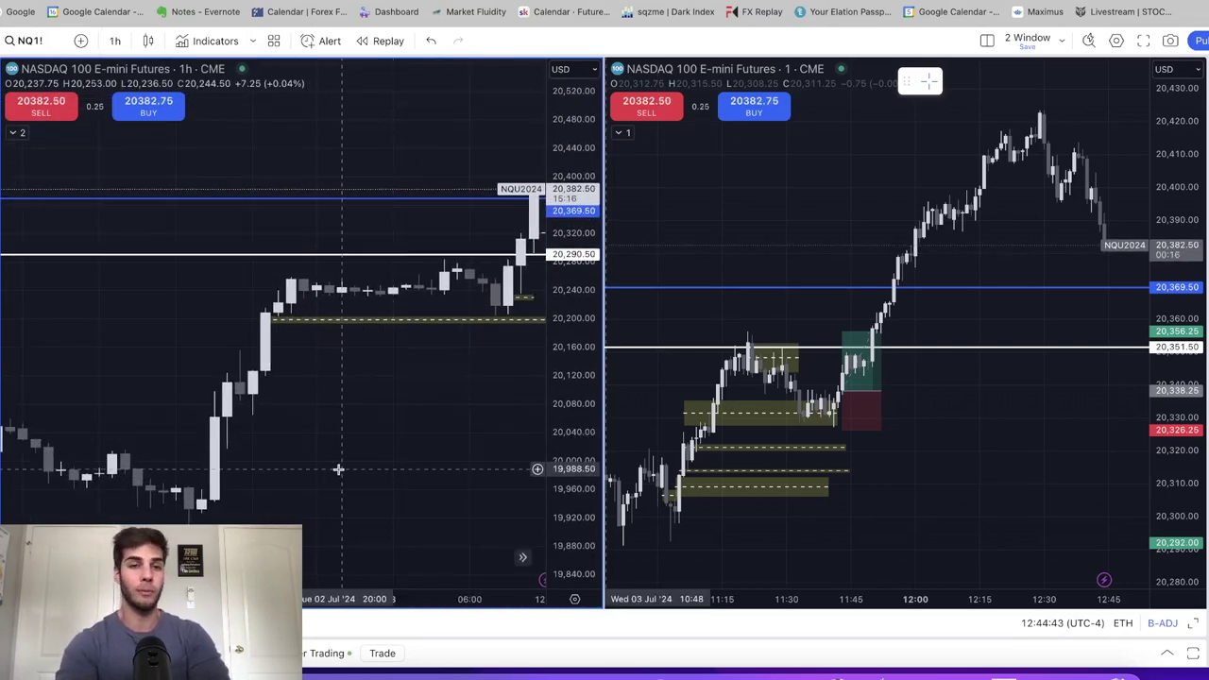
left_click_drag(338, 468, 366, 390)
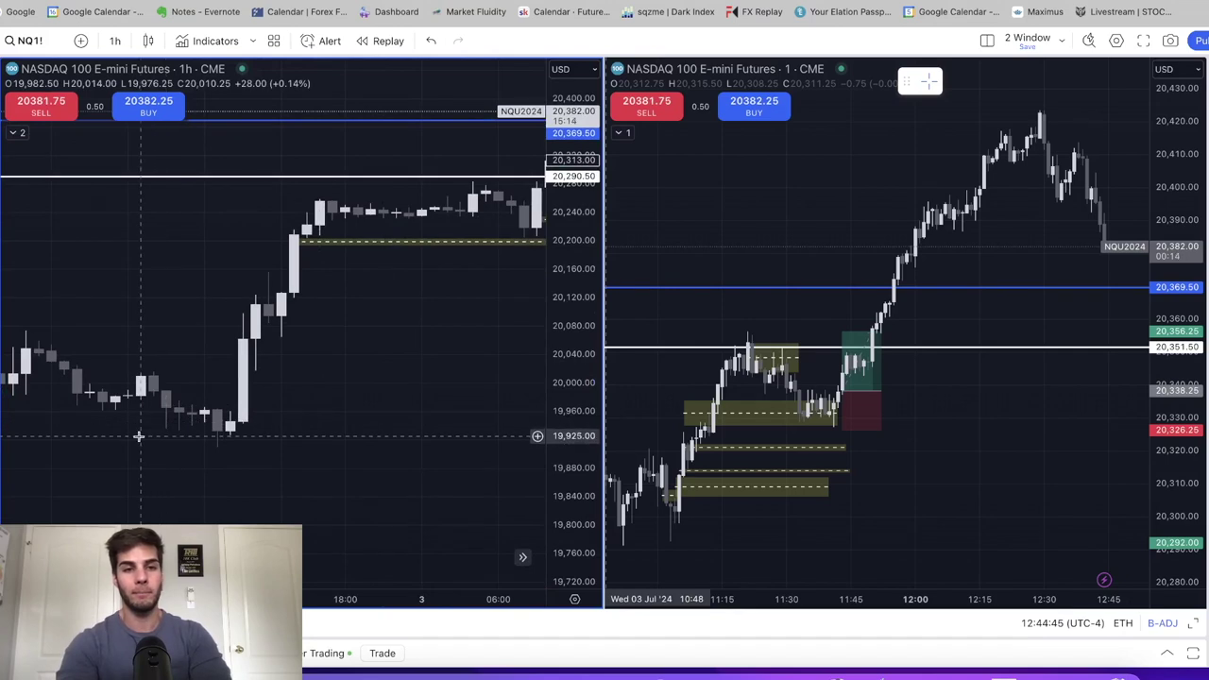
left_click_drag(137, 436, 149, 437)
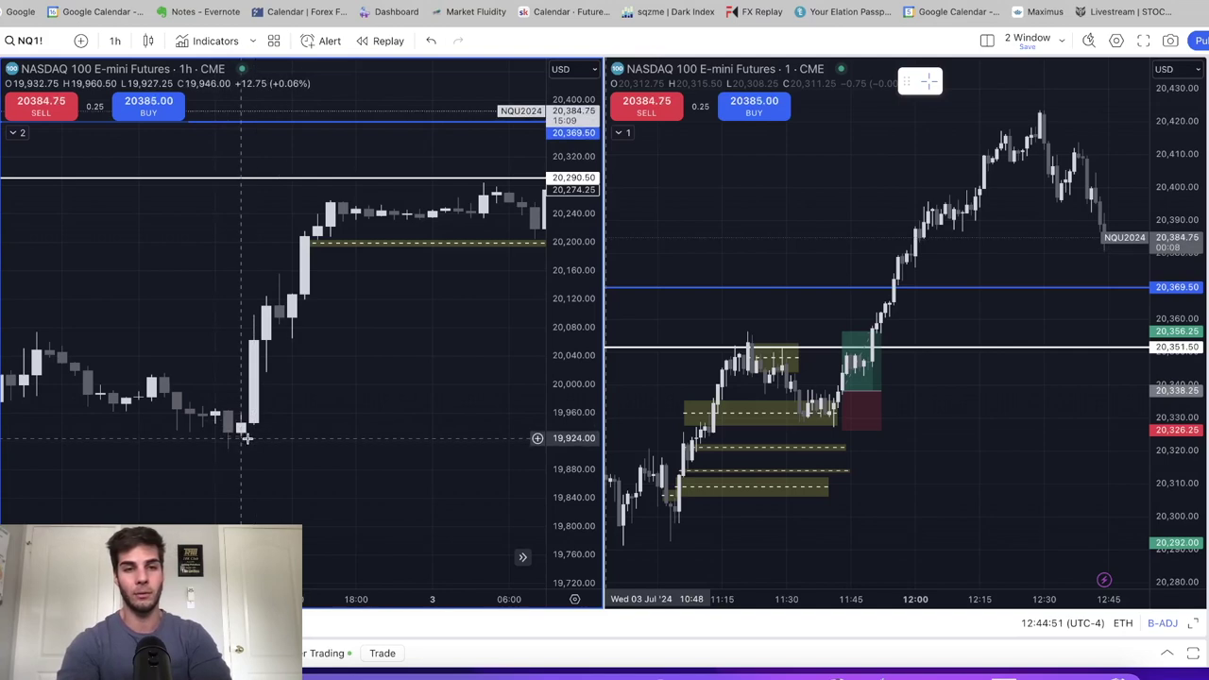
left_click_drag(332, 330, 238, 359)
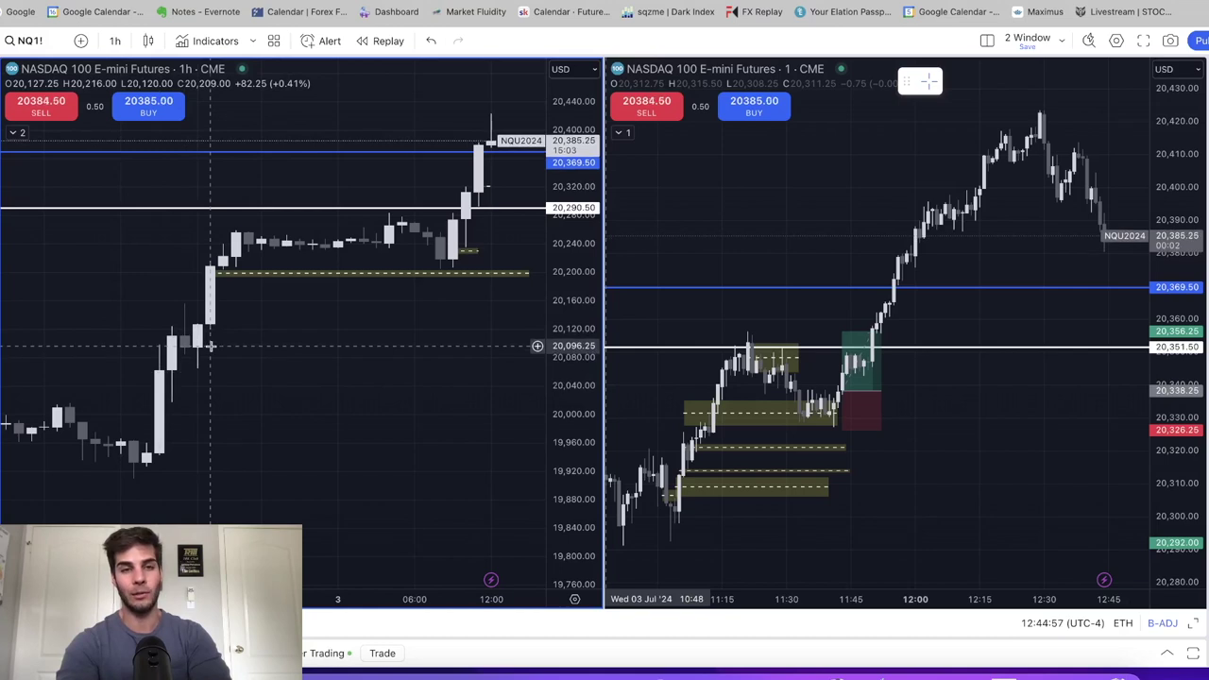
left_click_drag(243, 342, 206, 297)
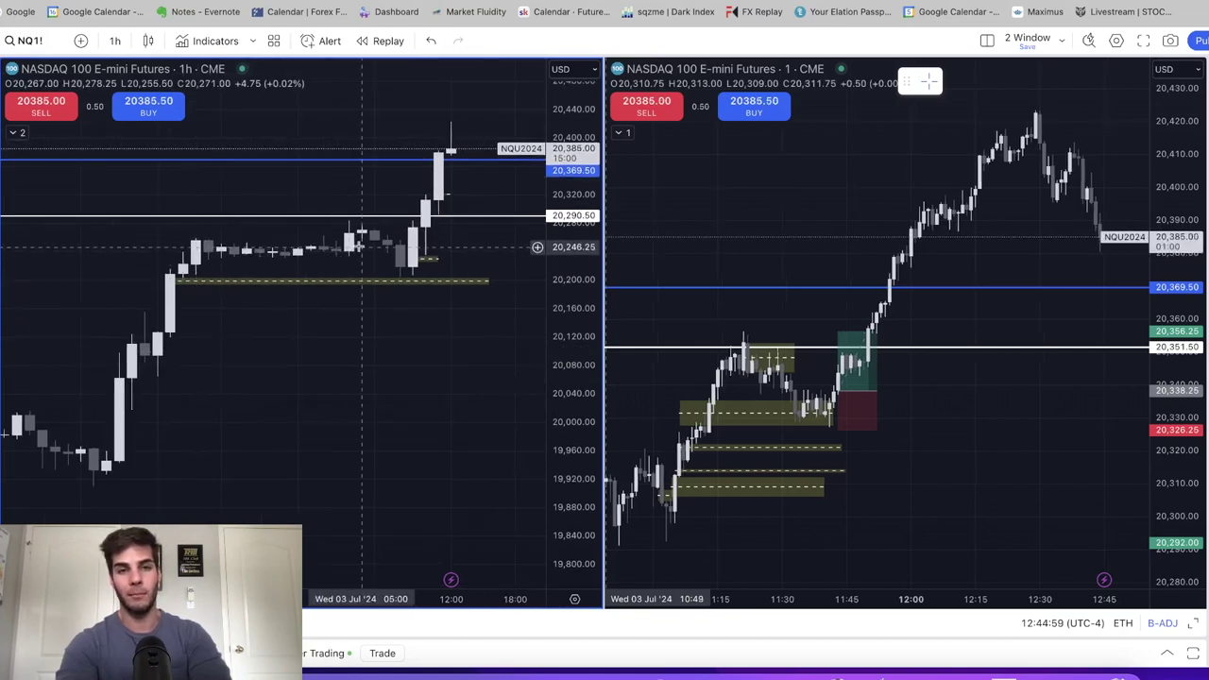
left_click(401, 283)
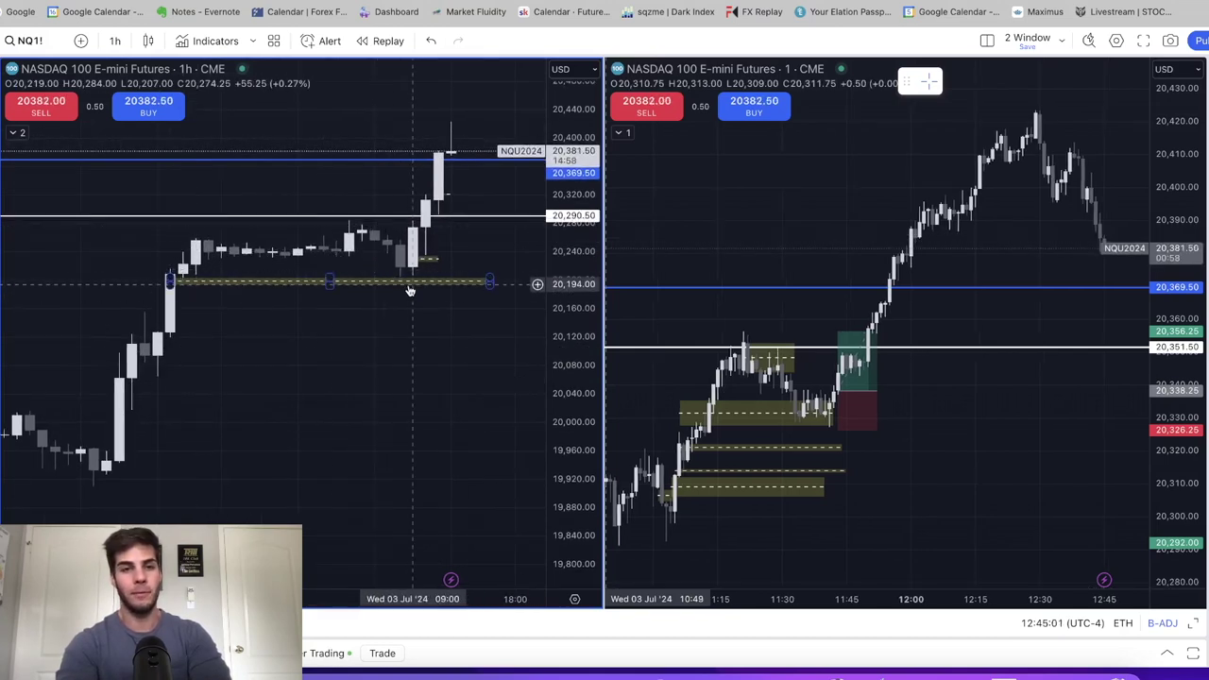
left_click(455, 109)
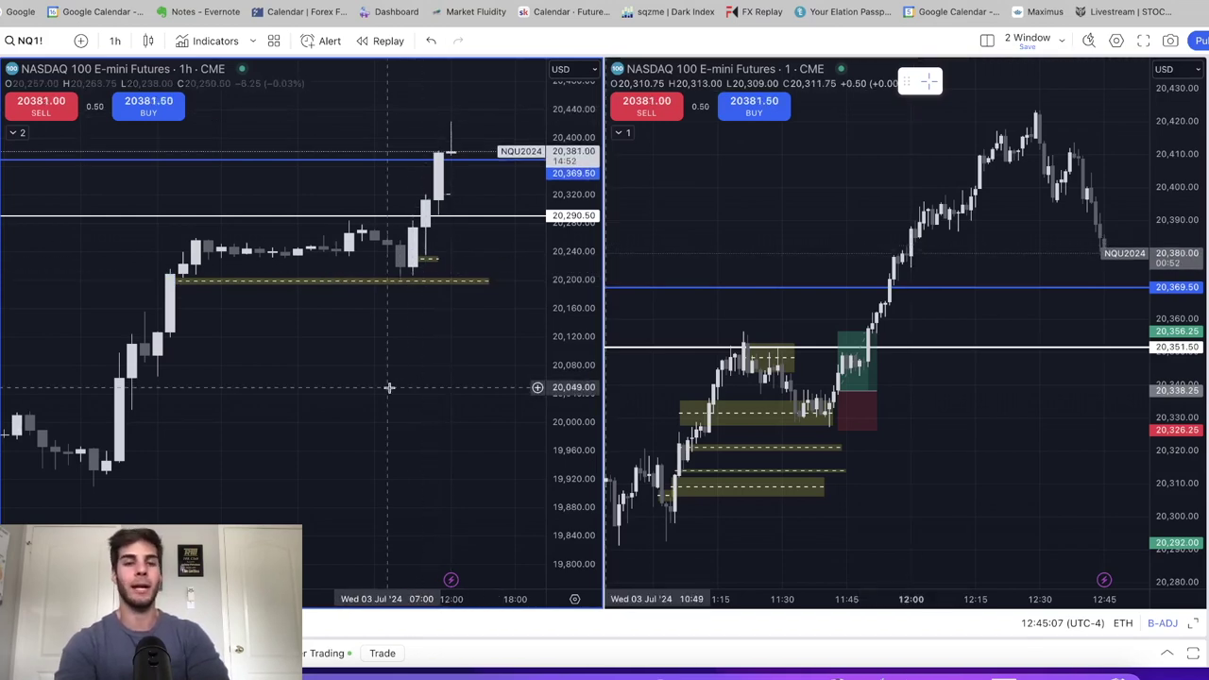
left_click_drag(381, 370, 391, 370)
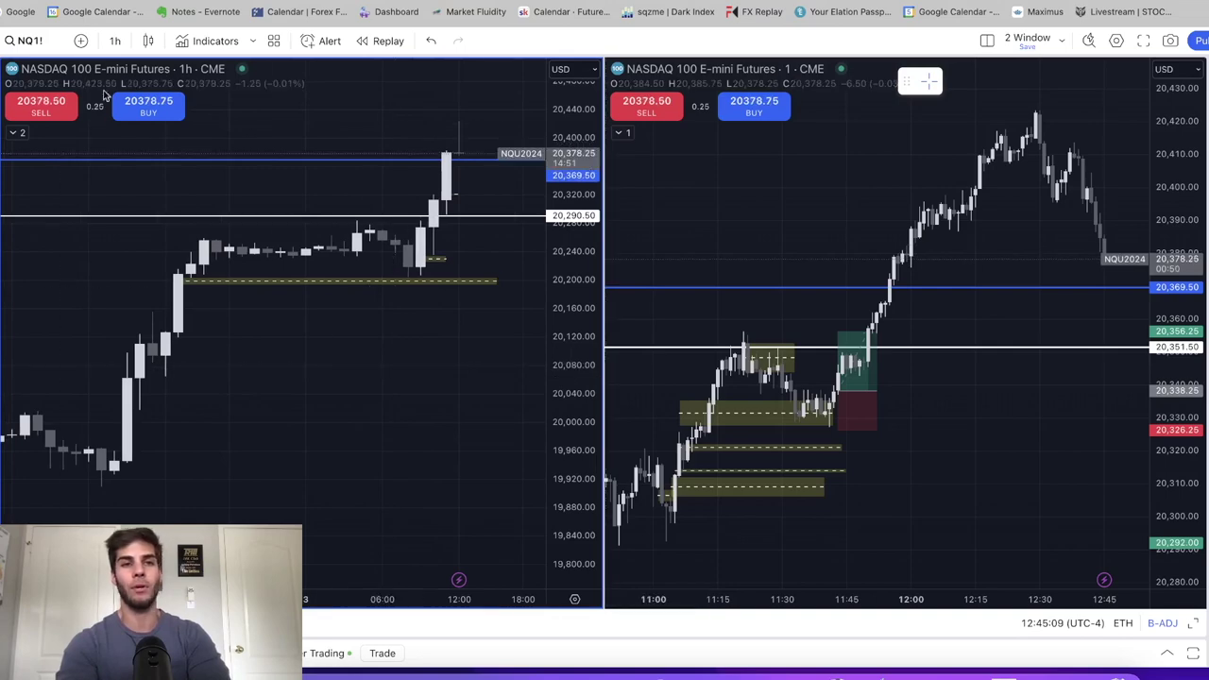
- Switch the 1-hour chart to the 5-minute interval and examine the 3 July session highs and lows marked AS.H, AS.L, LO.H and LO.L
left_click(114, 41)
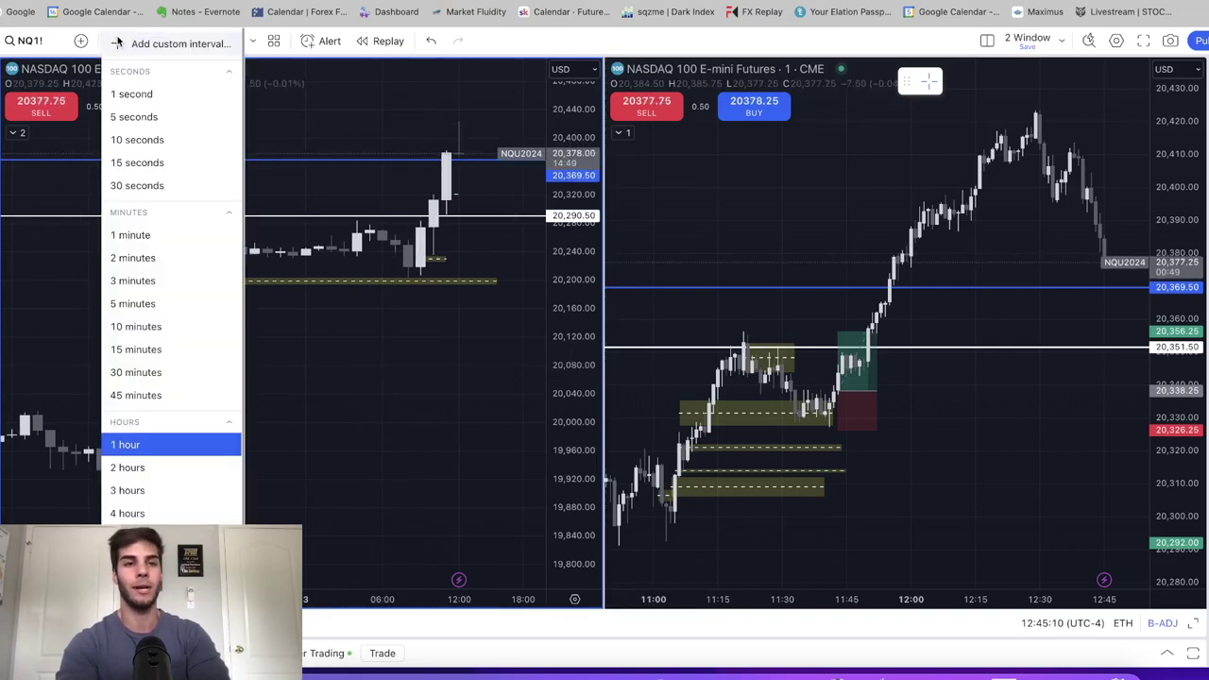
left_click(134, 309)
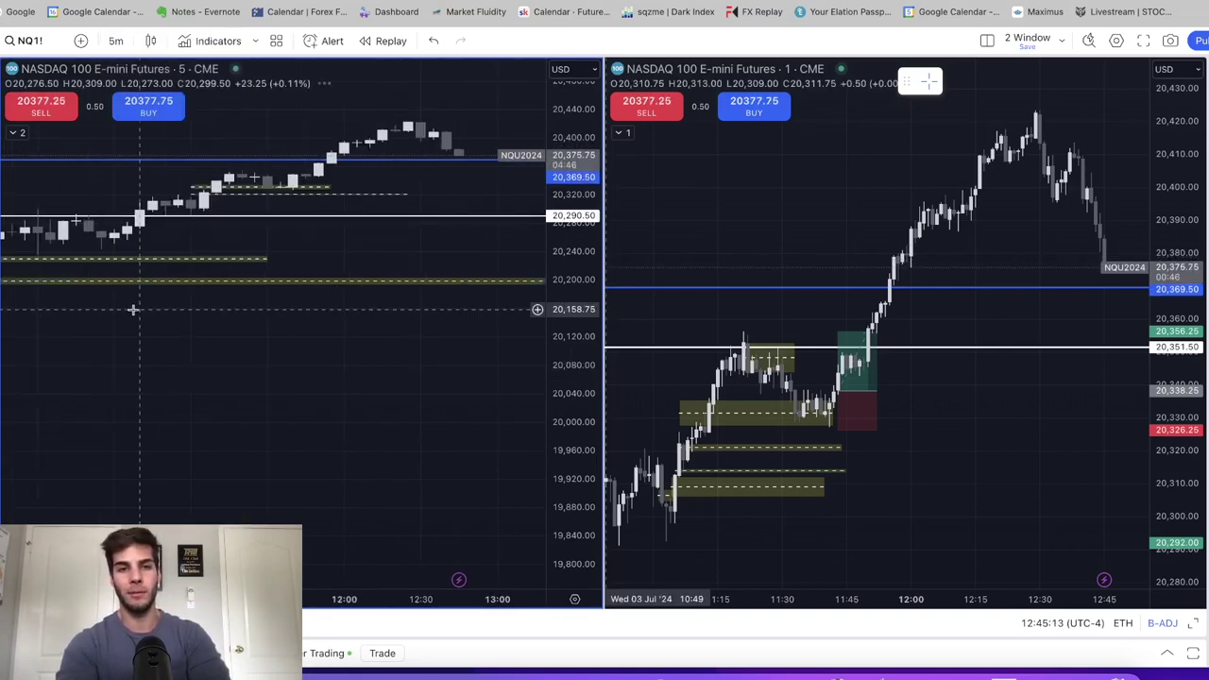
scroll(260, 399, "up", 5)
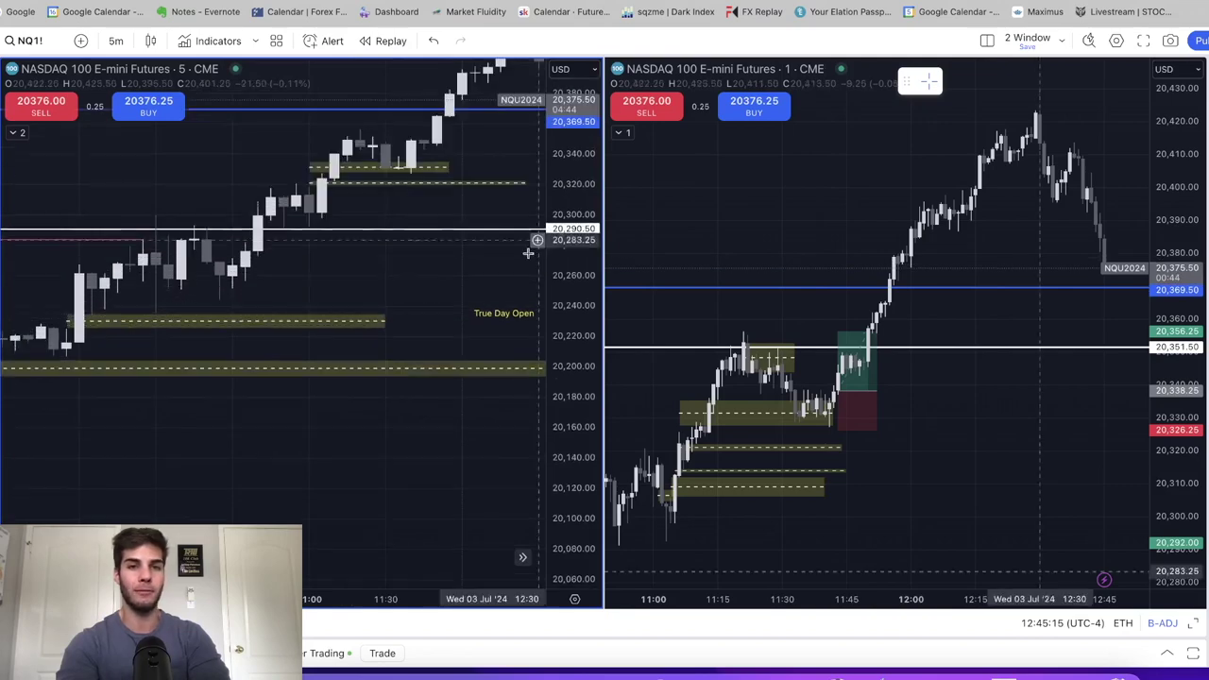
left_click_drag(186, 418, 386, 464)
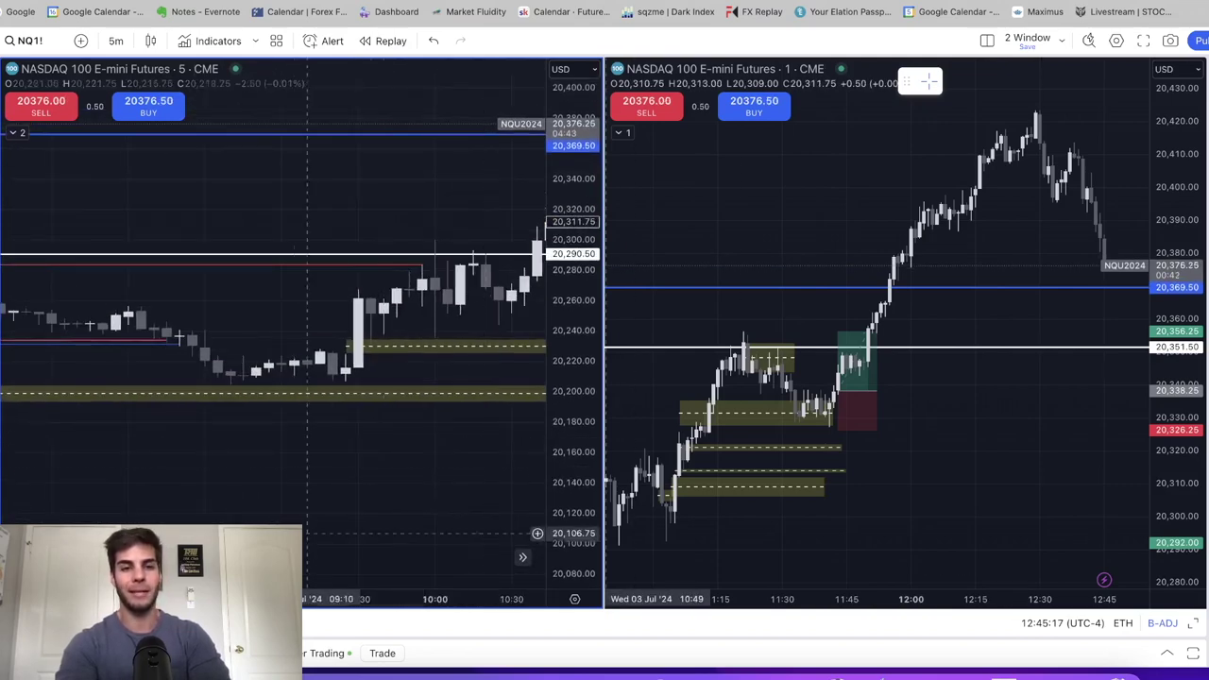
scroll(348, 463, "down", 4)
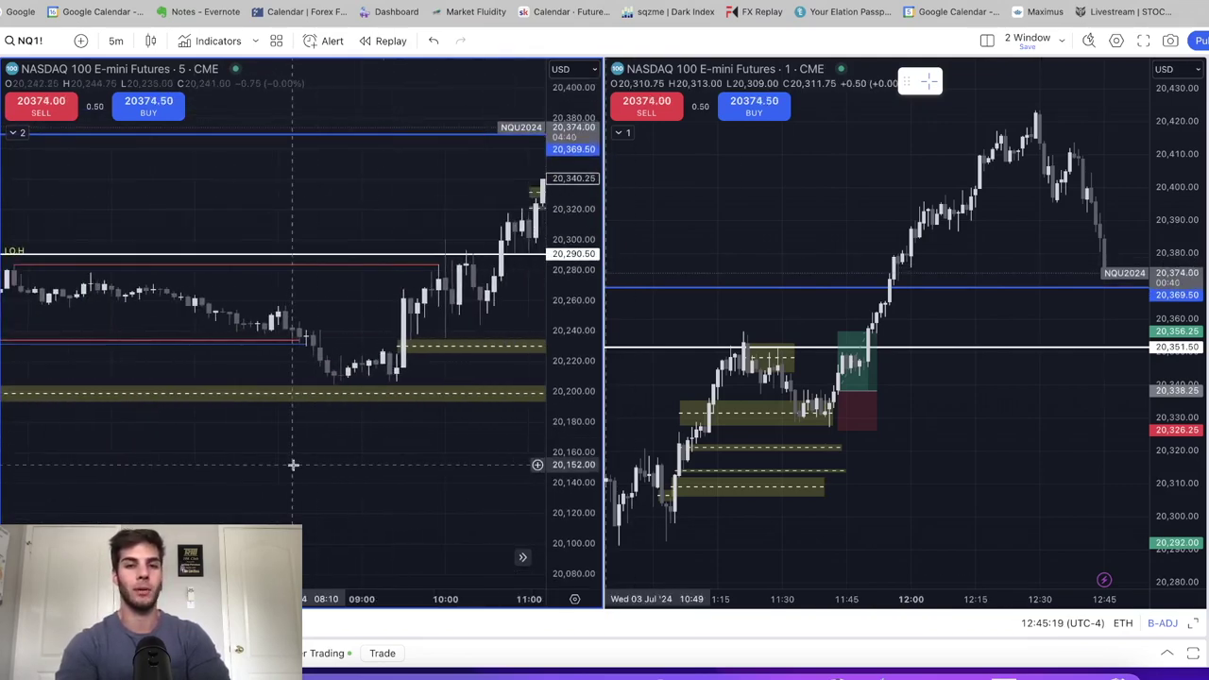
left_click_drag(557, 469, 549, 383)
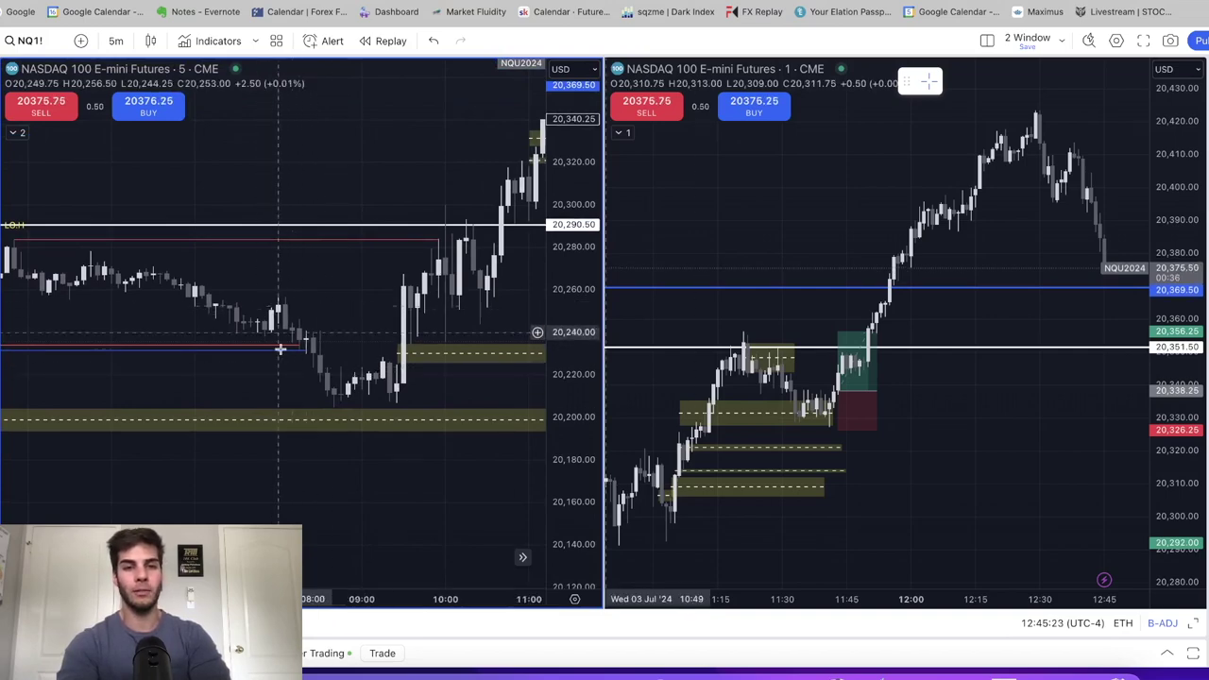
scroll(389, 436, "down", 3)
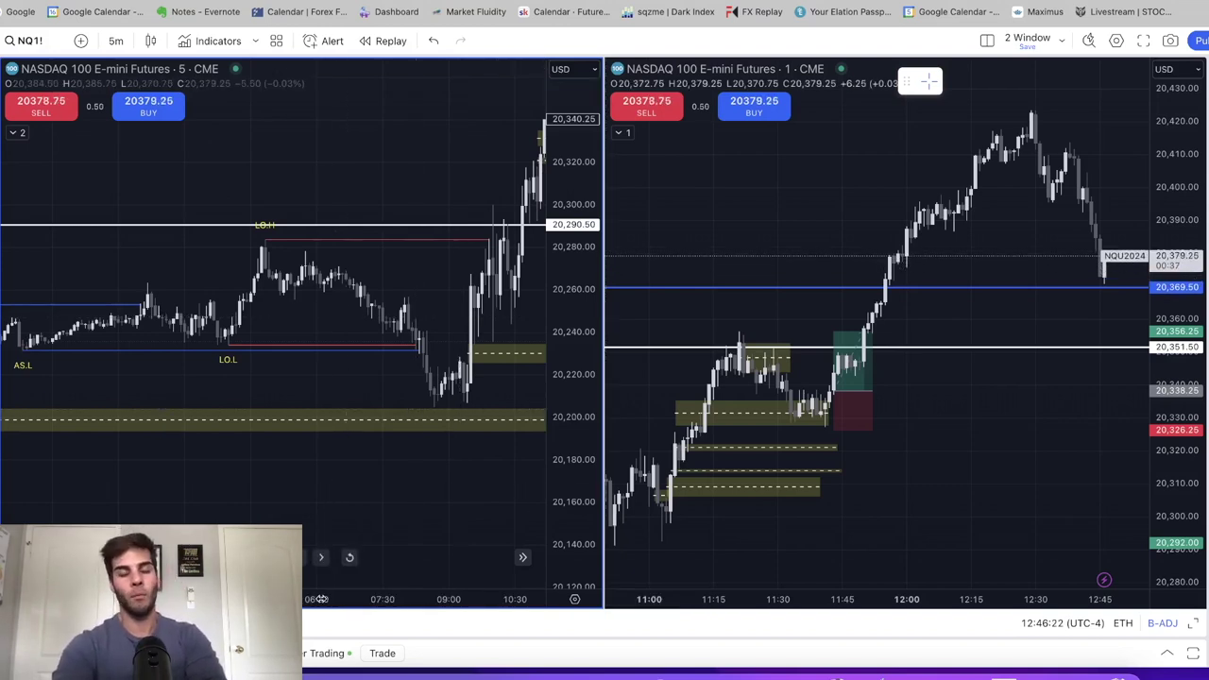
left_click_drag(321, 598, 408, 602)
left_click_drag(476, 501, 425, 453)
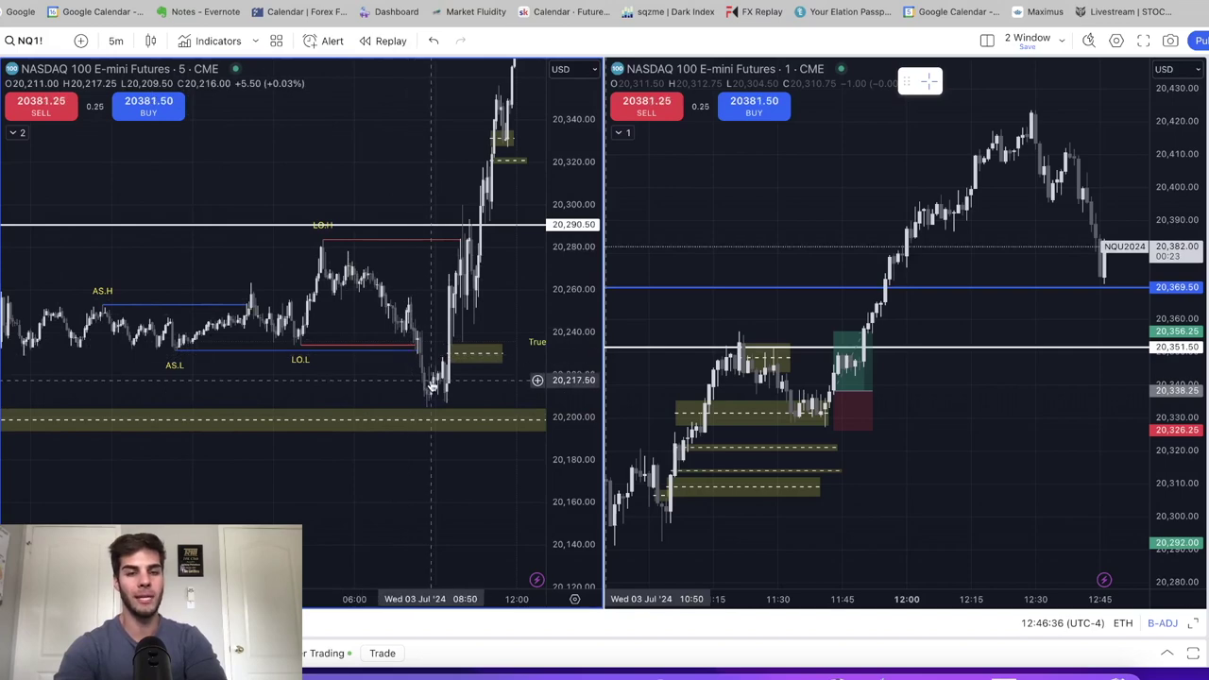
- Step the 5-minute chart through the 4-hour to the 1-hour interval and examine the 3 July 08:00 candle near the 20,200 zone
left_click(115, 40)
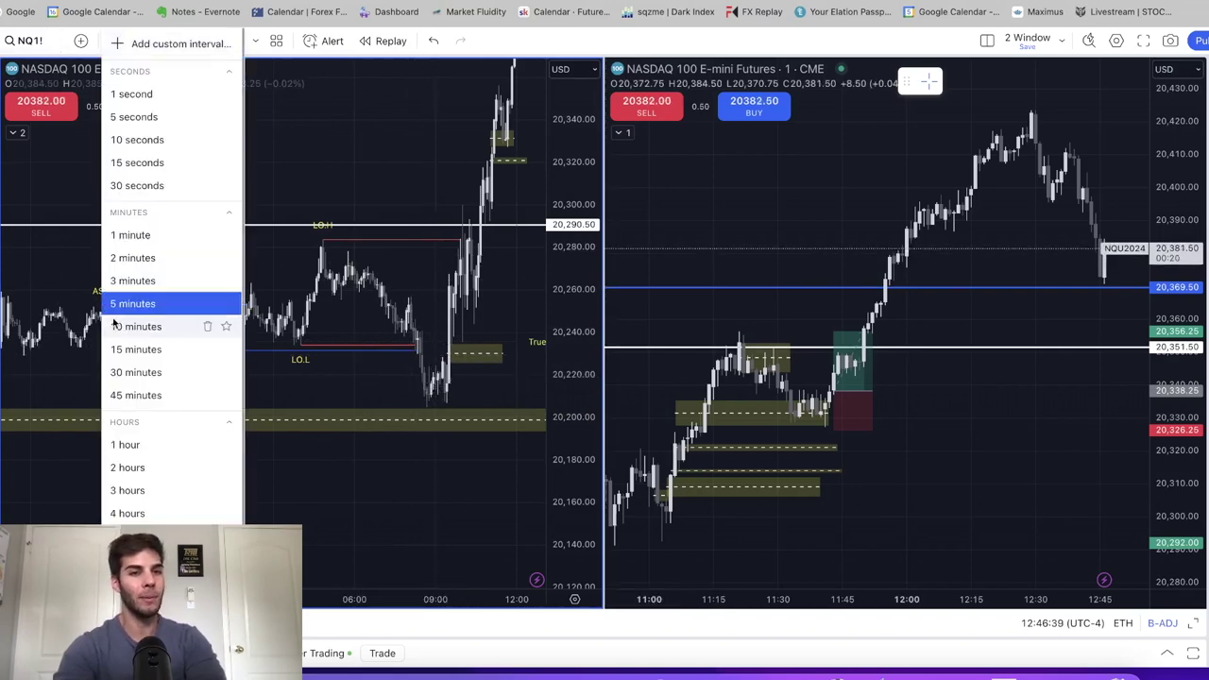
left_click(132, 512)
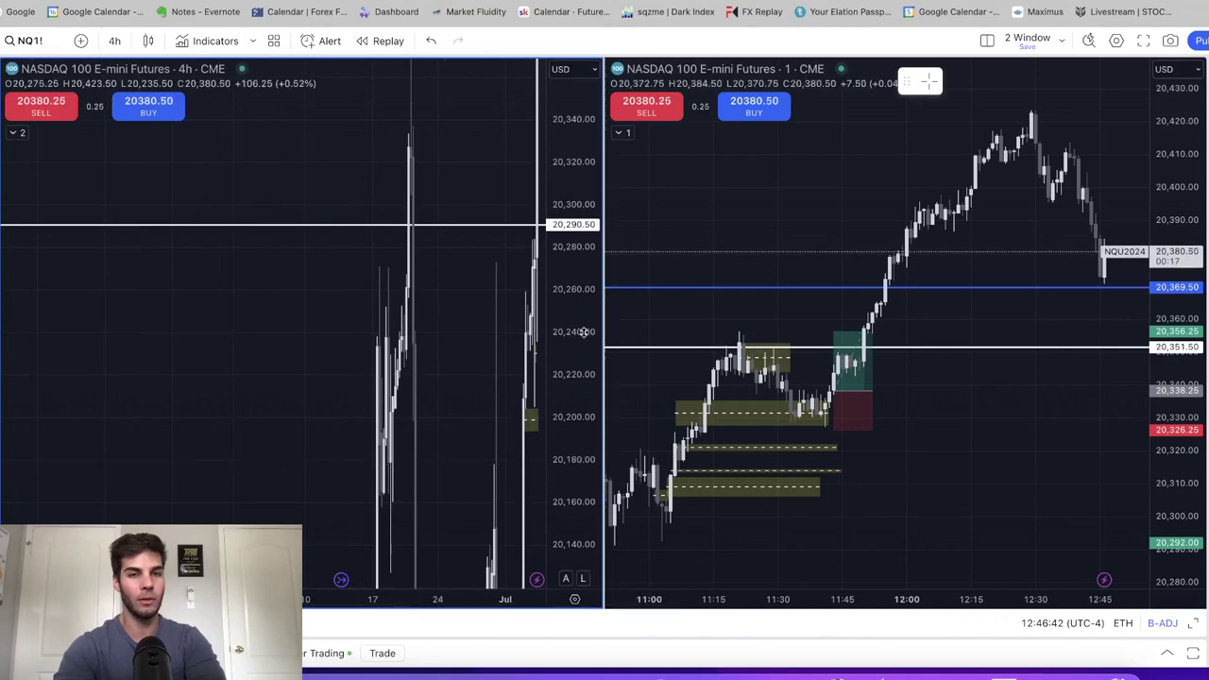
left_click(116, 41)
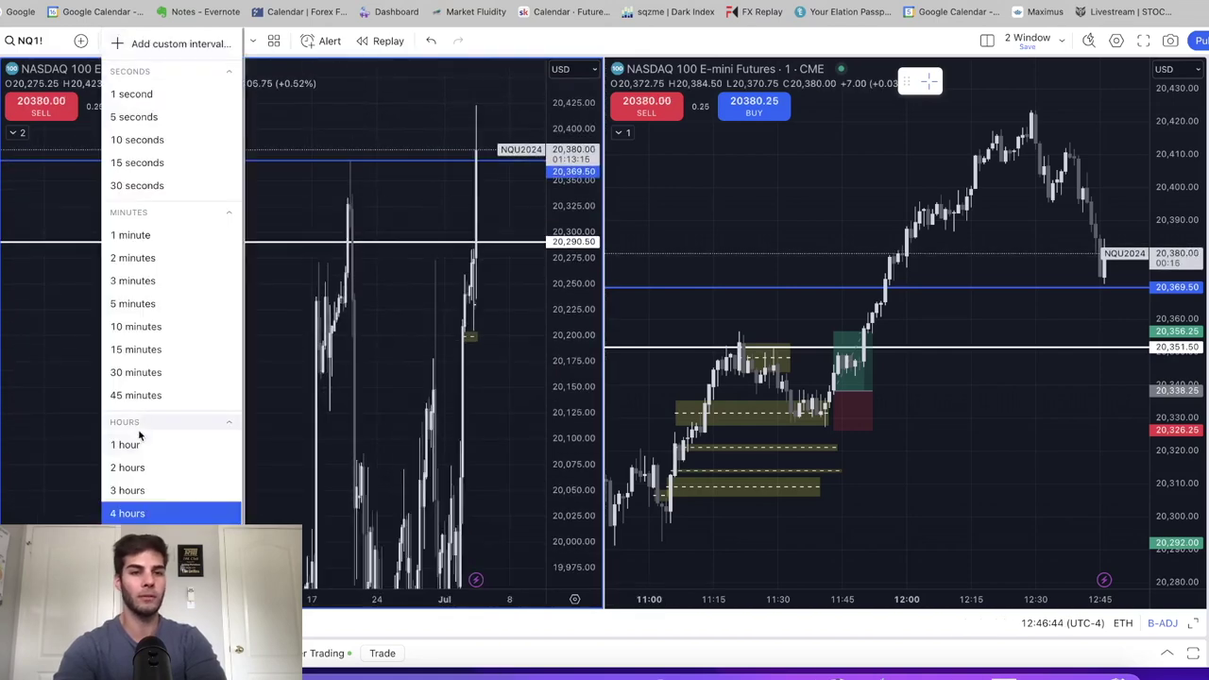
left_click(142, 444)
left_click_drag(475, 596, 393, 405)
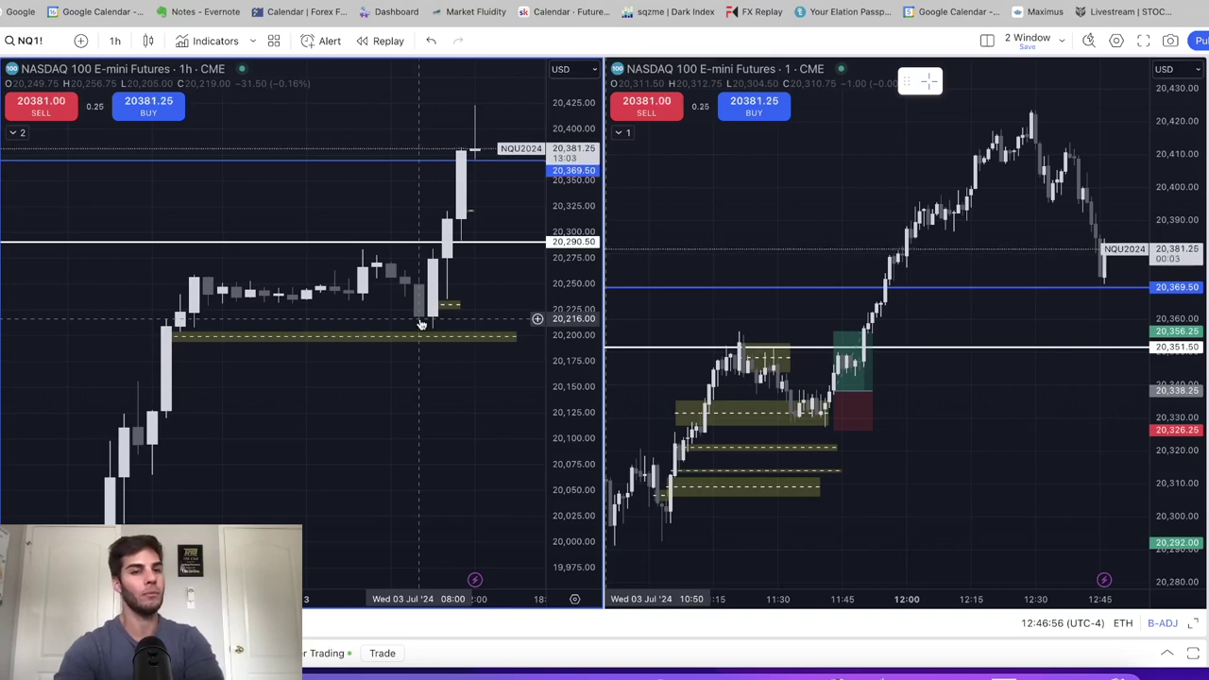
scroll(292, 464, "left", 3)
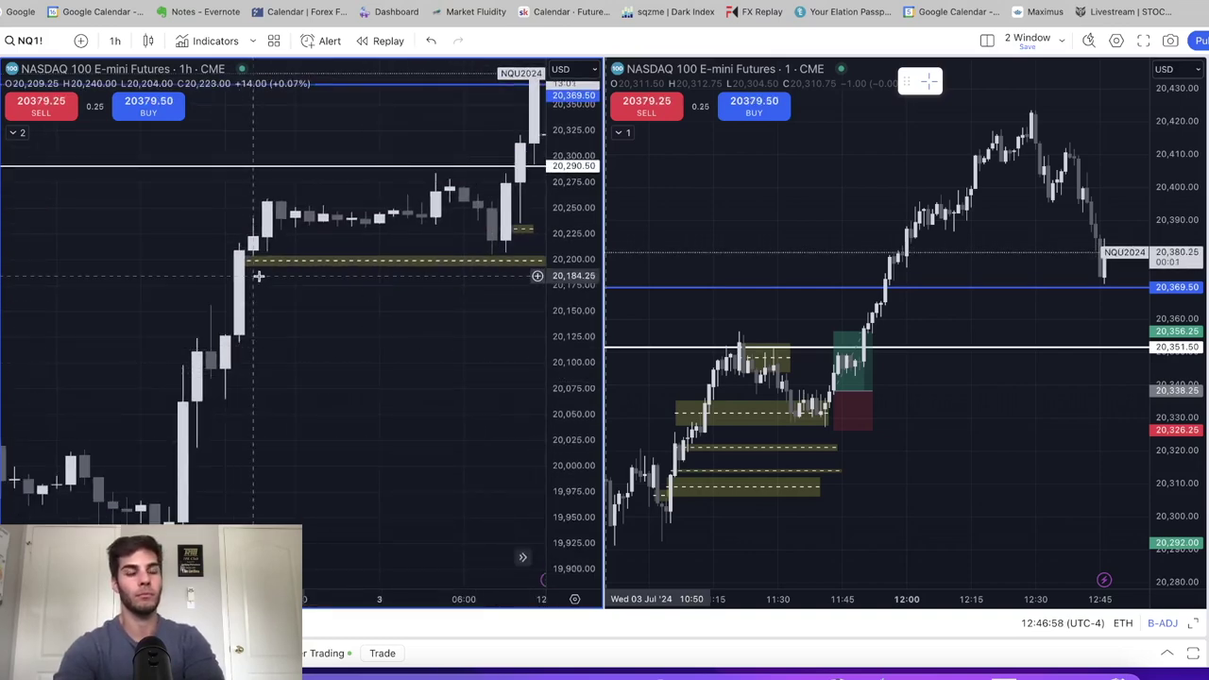
scroll(292, 303, "right", 2)
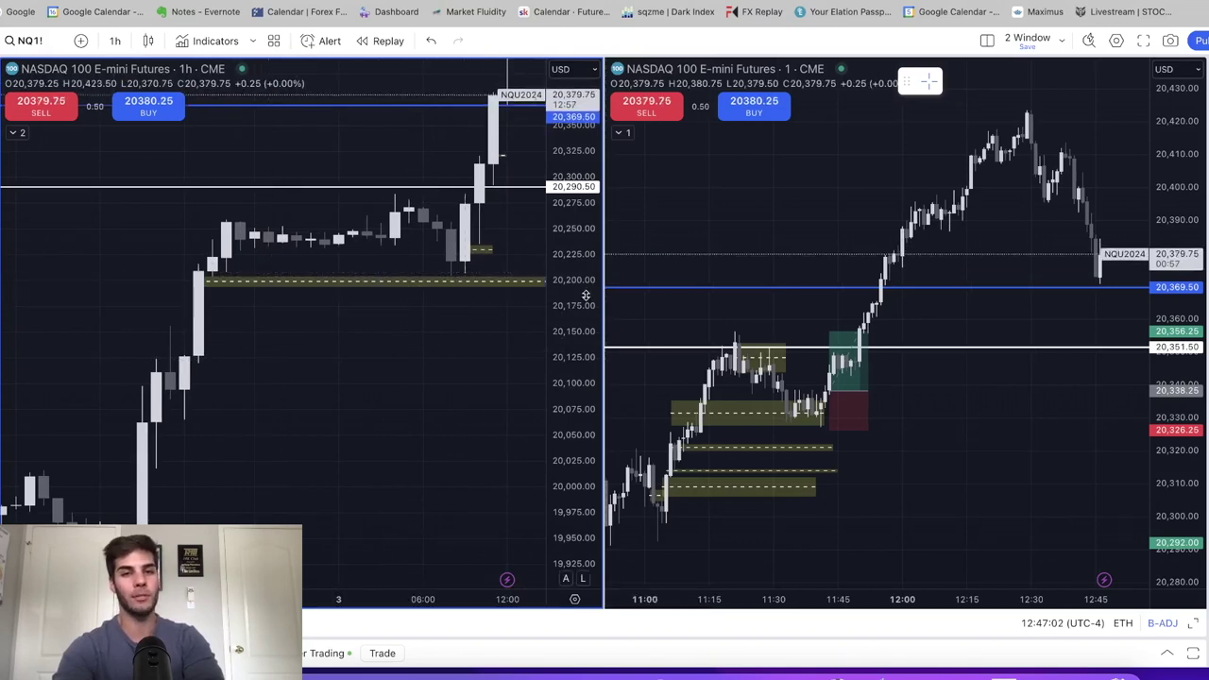
left_click_drag(585, 296, 586, 316)
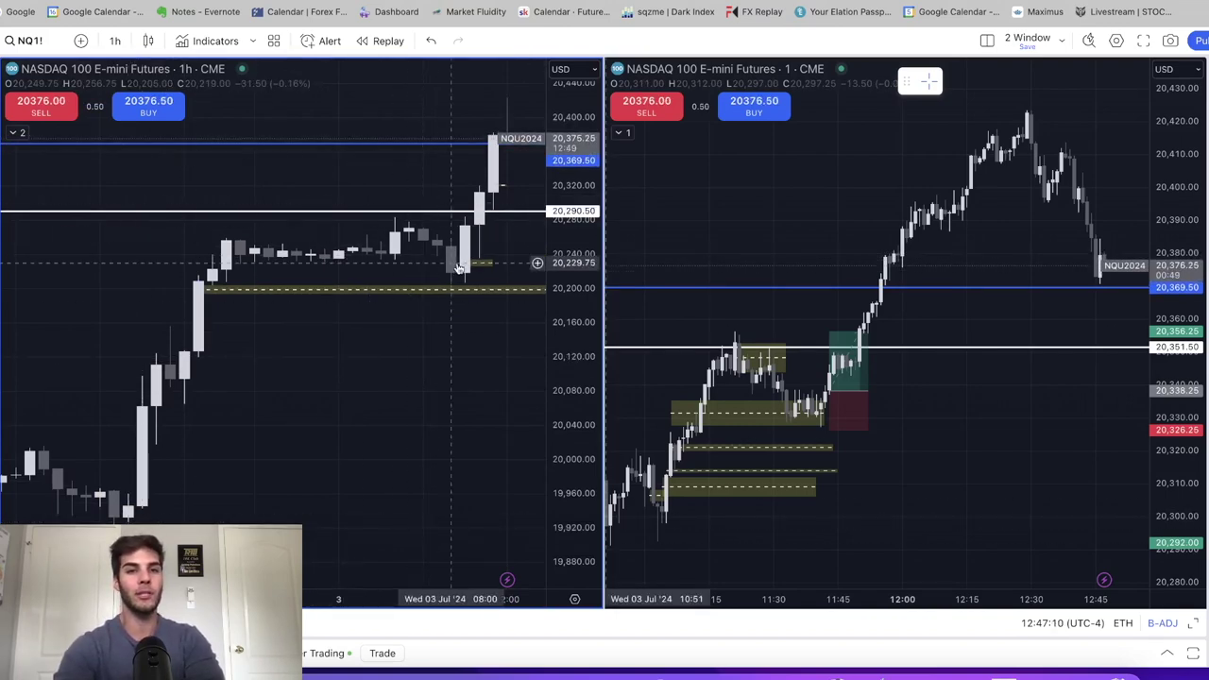
- Switch the 1-hour chart to the daily interval and examine the 2 and 3 July candles against the 20,290.50 level
left_click(113, 43)
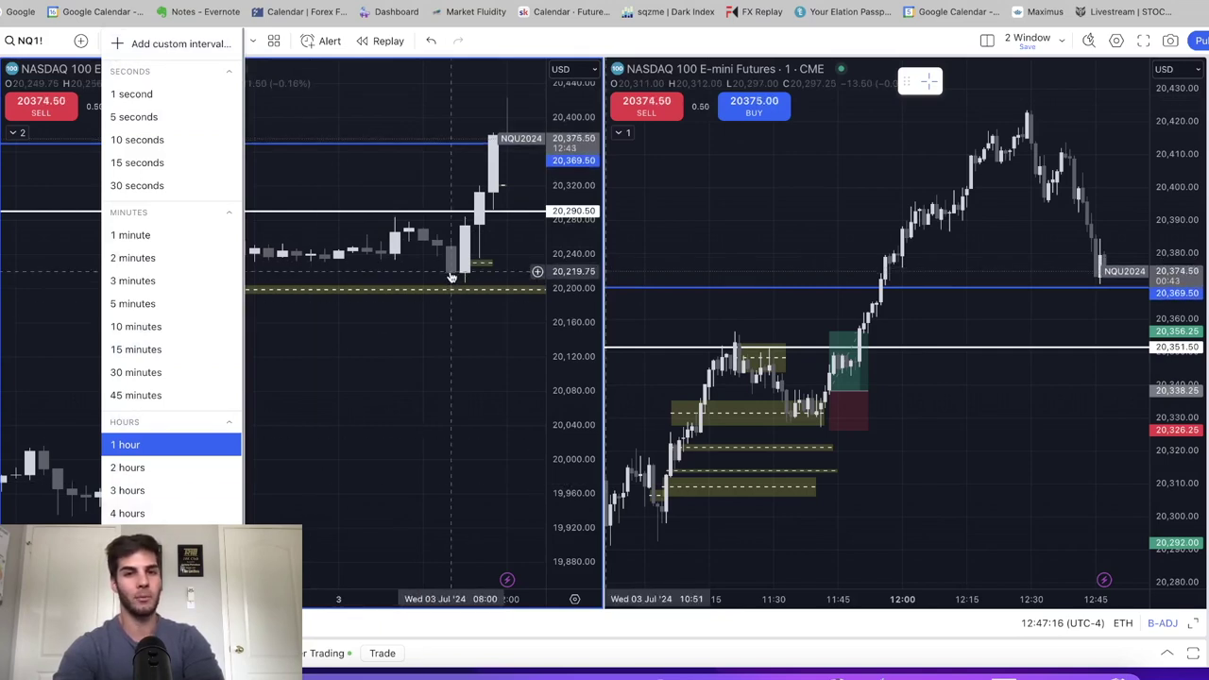
type("1D")
key("Return")
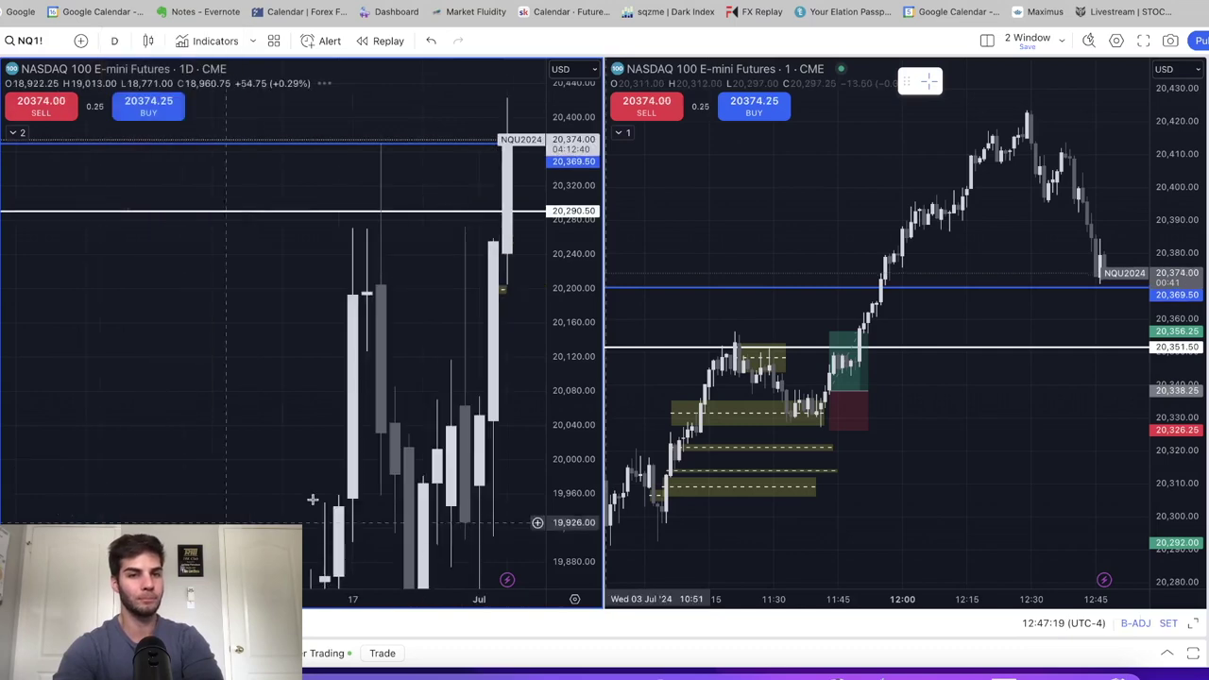
left_click_drag(565, 357, 565, 397)
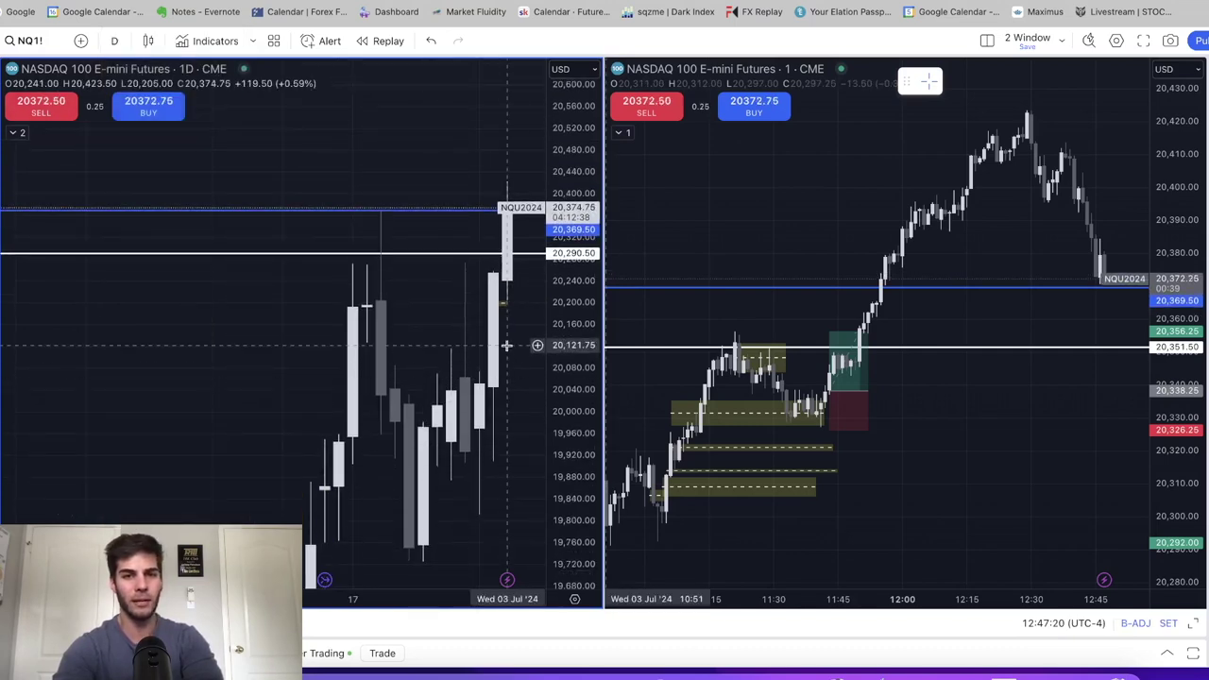
left_click_drag(492, 349, 425, 349)
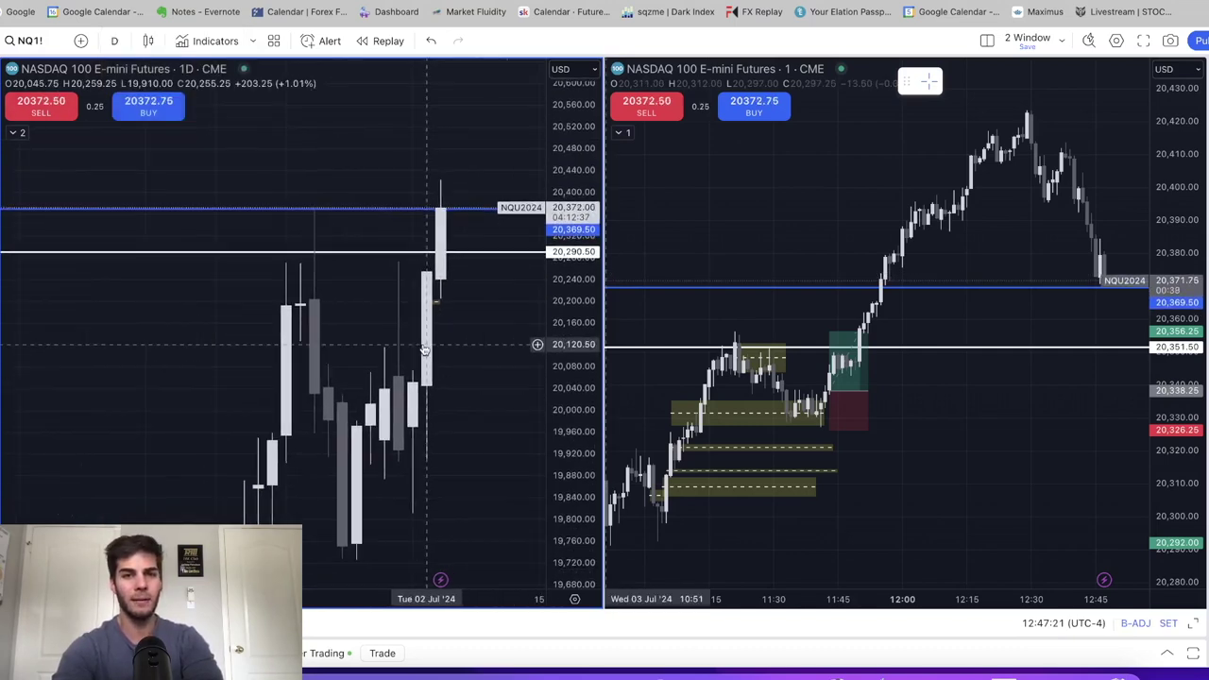
left_click(443, 290)
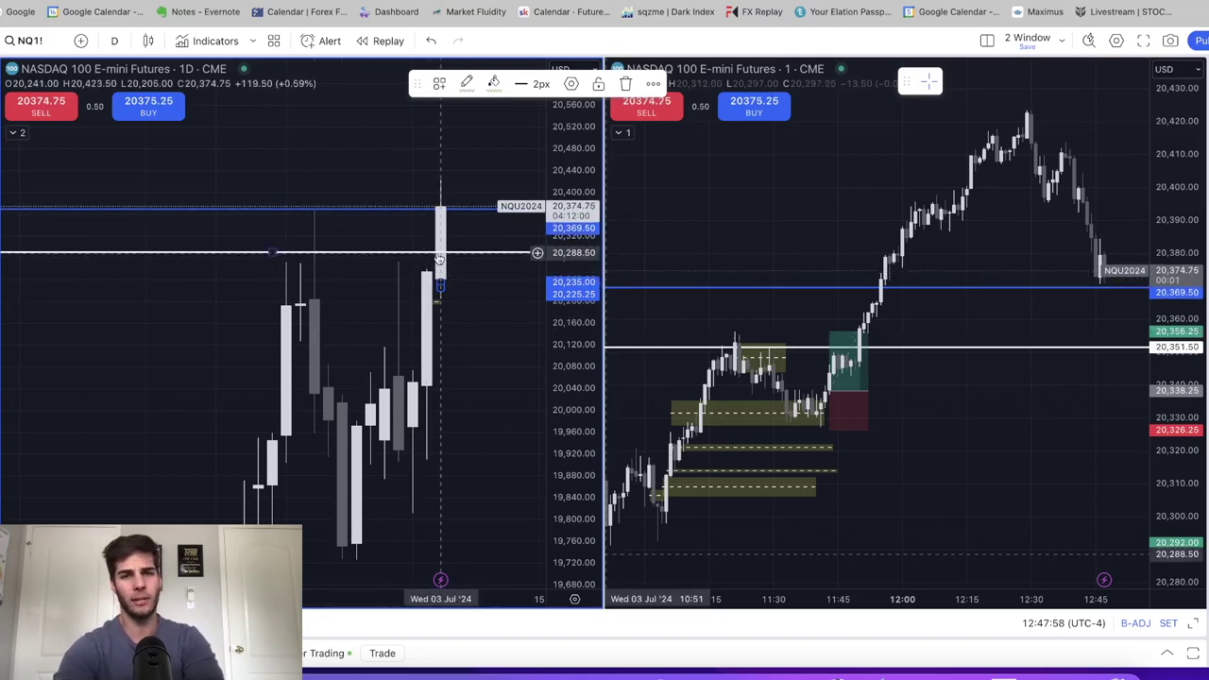
- Switch the daily chart to the 5-minute interval and examine the 3 July price swings above the 20,200 zone between 08:00 and 10:00
left_click(114, 40)
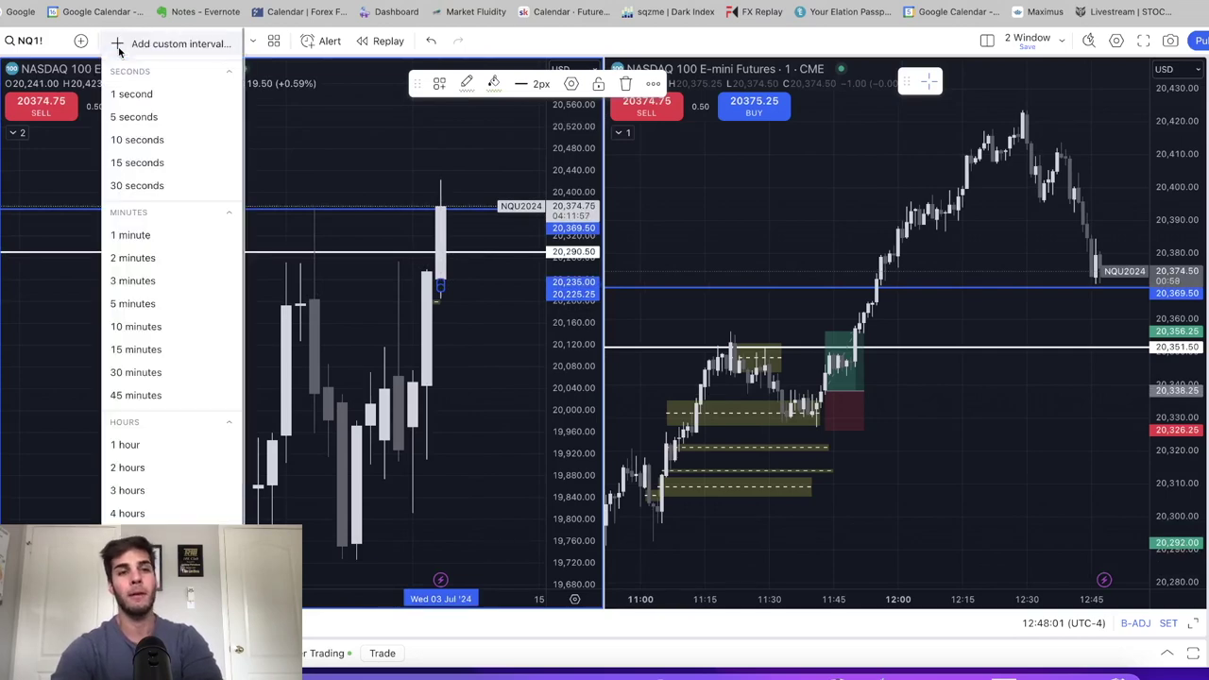
left_click(140, 304)
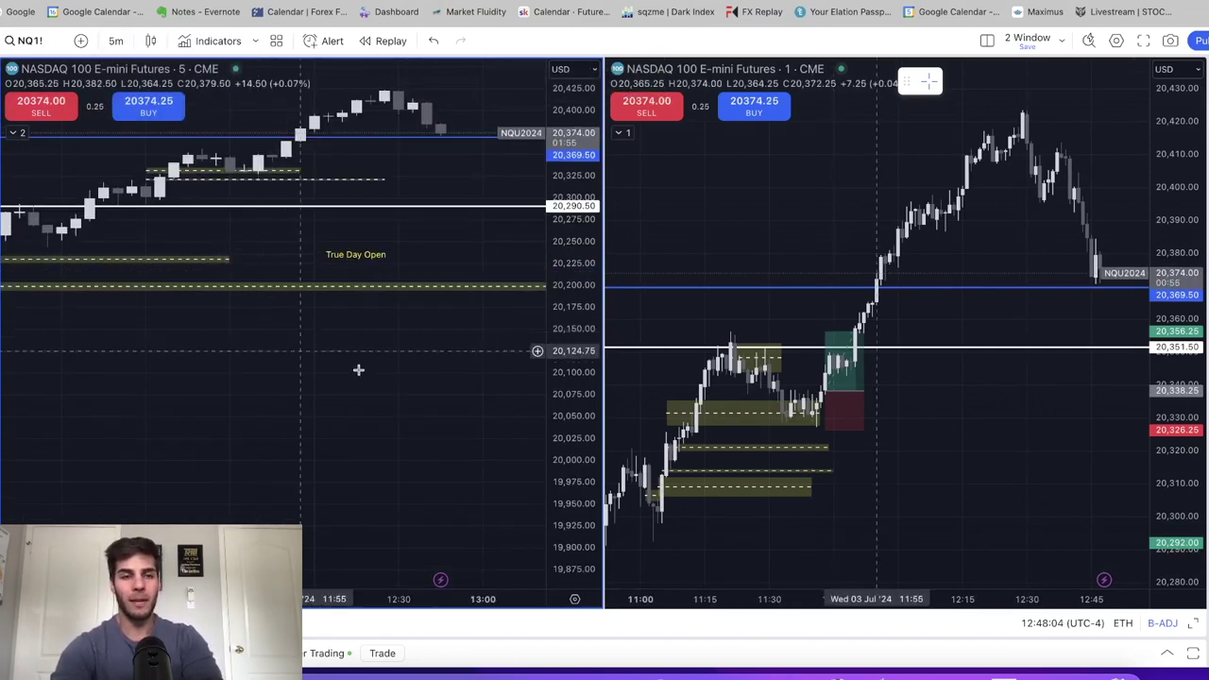
scroll(358, 369, "left", 10)
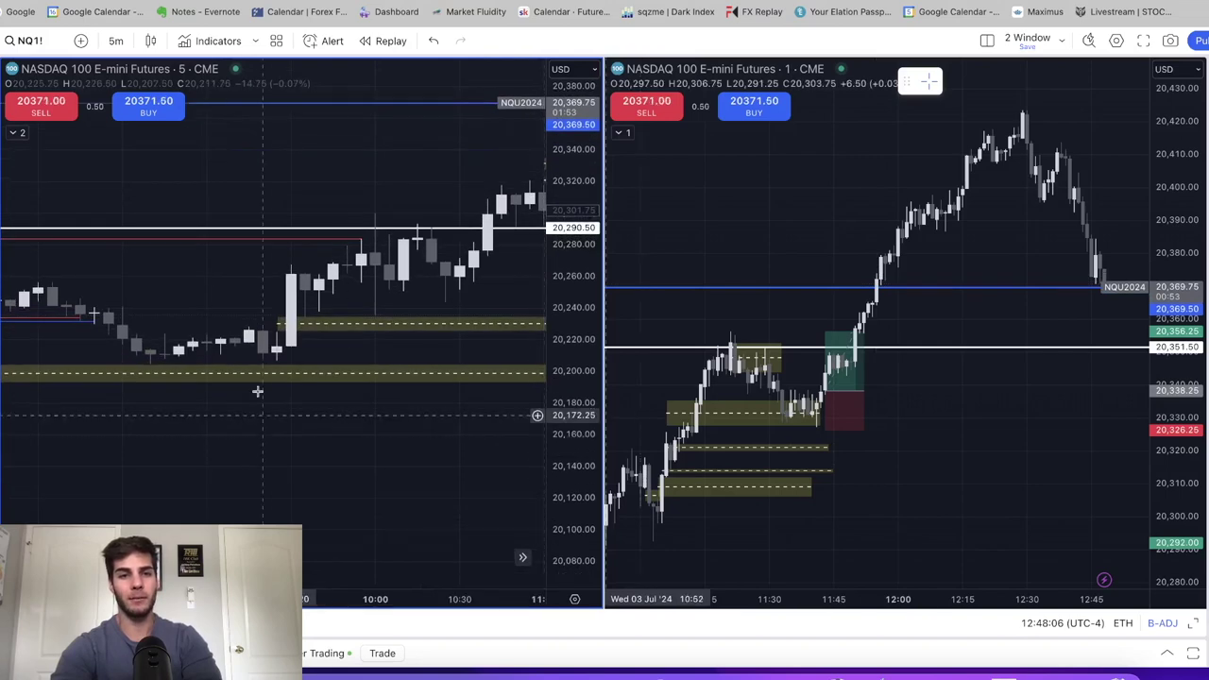
scroll(249, 452, "left", 5)
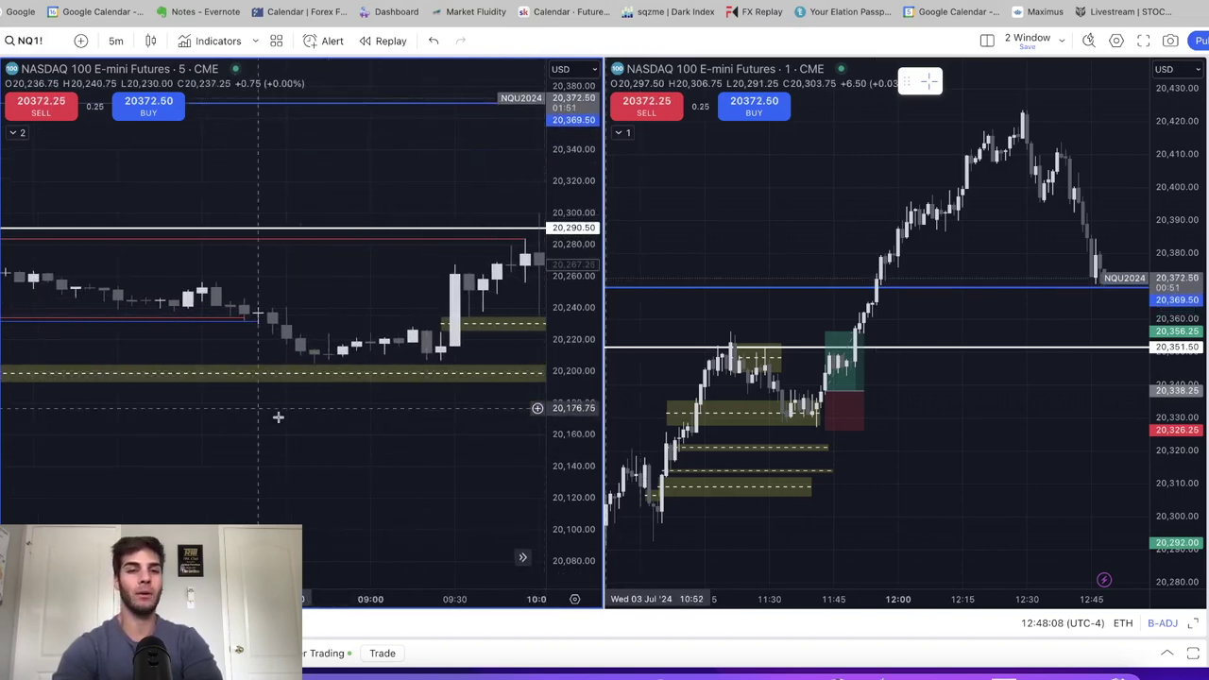
scroll(297, 432, "right", 3)
scroll(252, 410, "right", 3)
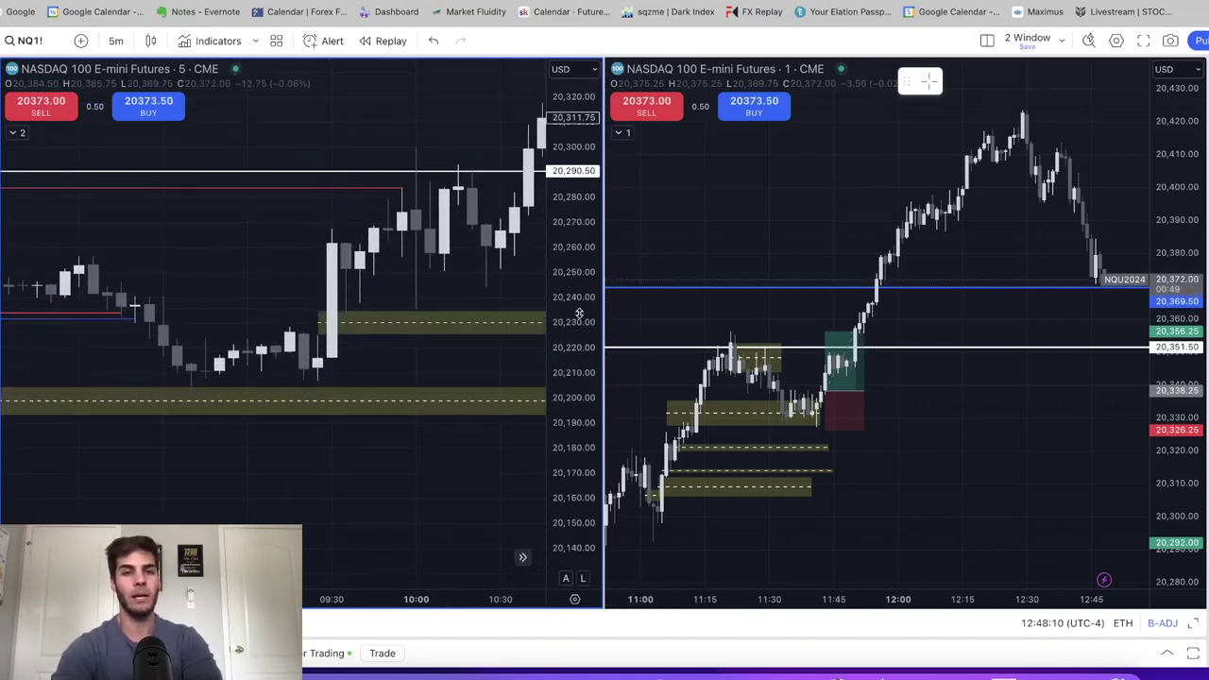
scroll(440, 456, "left", 5)
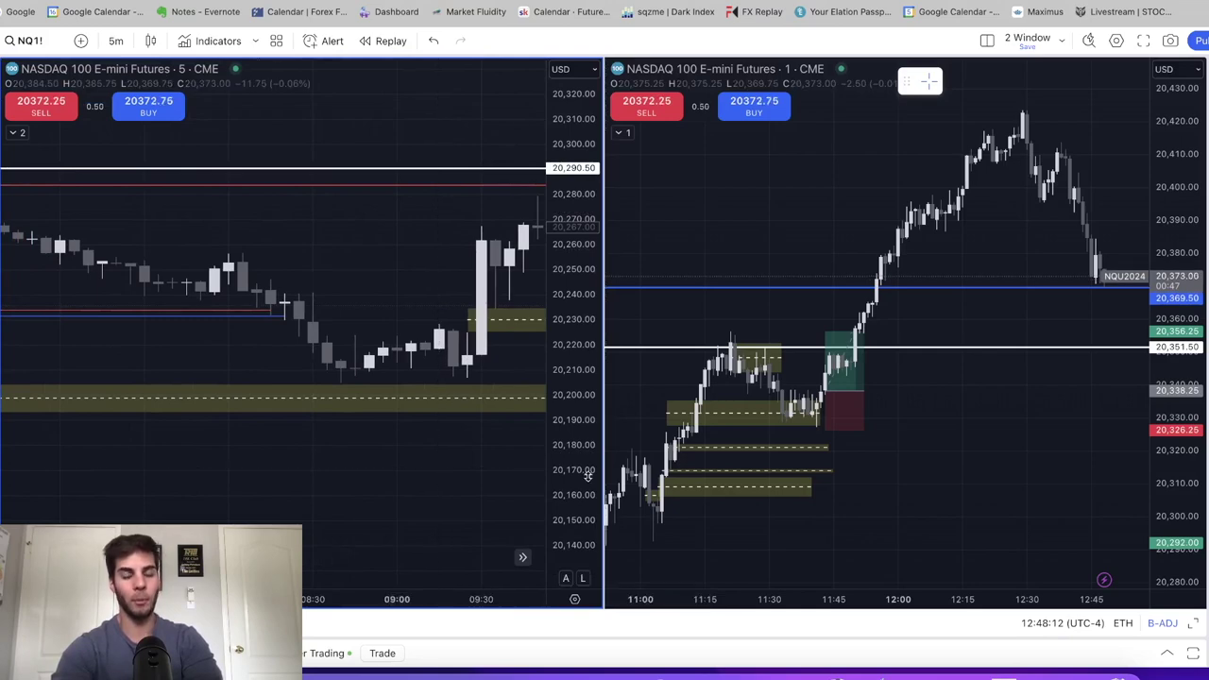
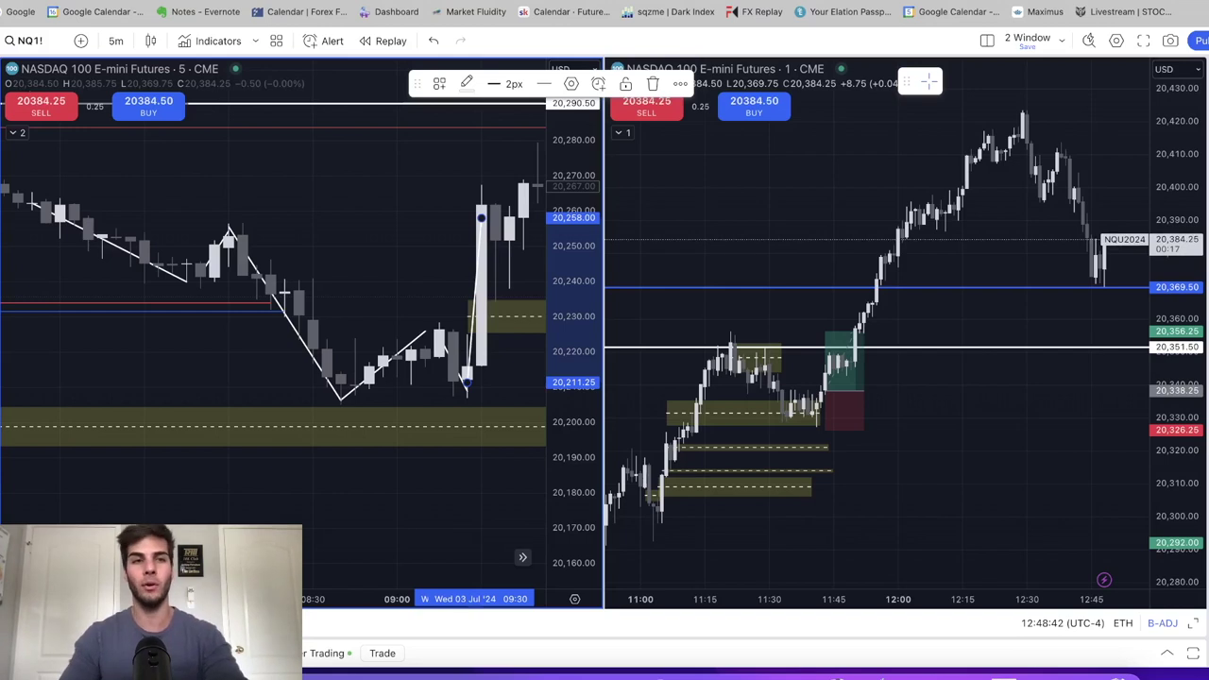
- Move the white horizontal level beside the LO.H line on the 5-minute chart to 20,285.75
left_click_drag(579, 269, 579, 326)
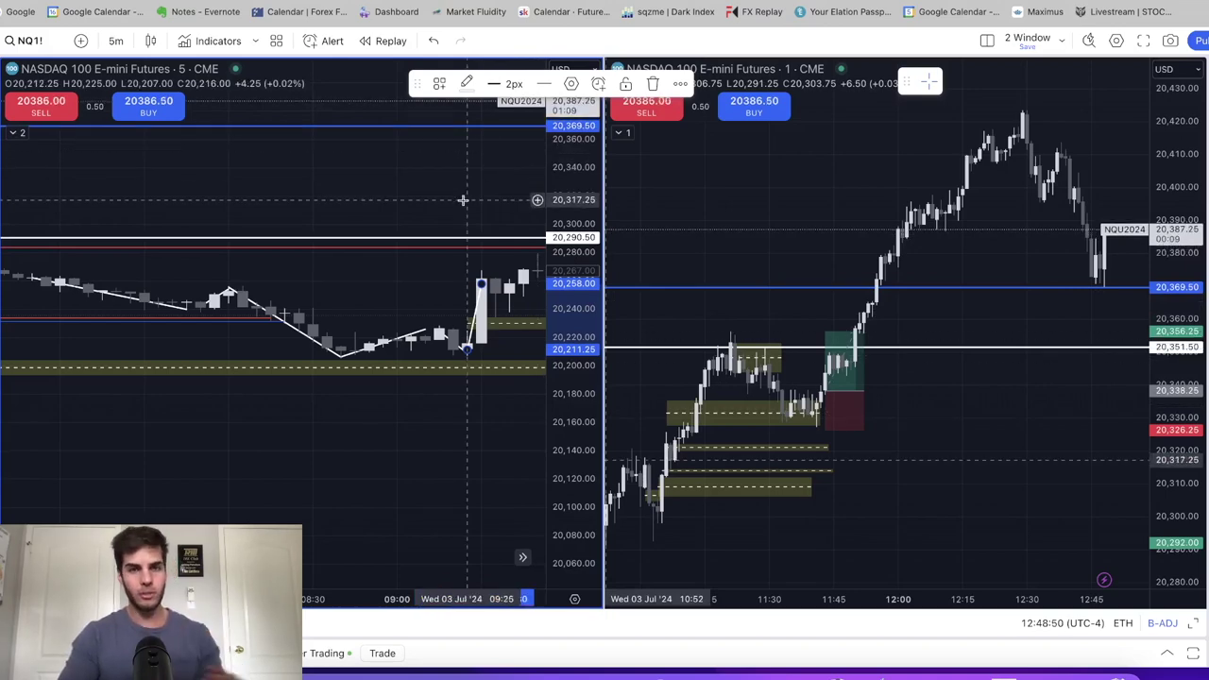
scroll(346, 600, "down", 5)
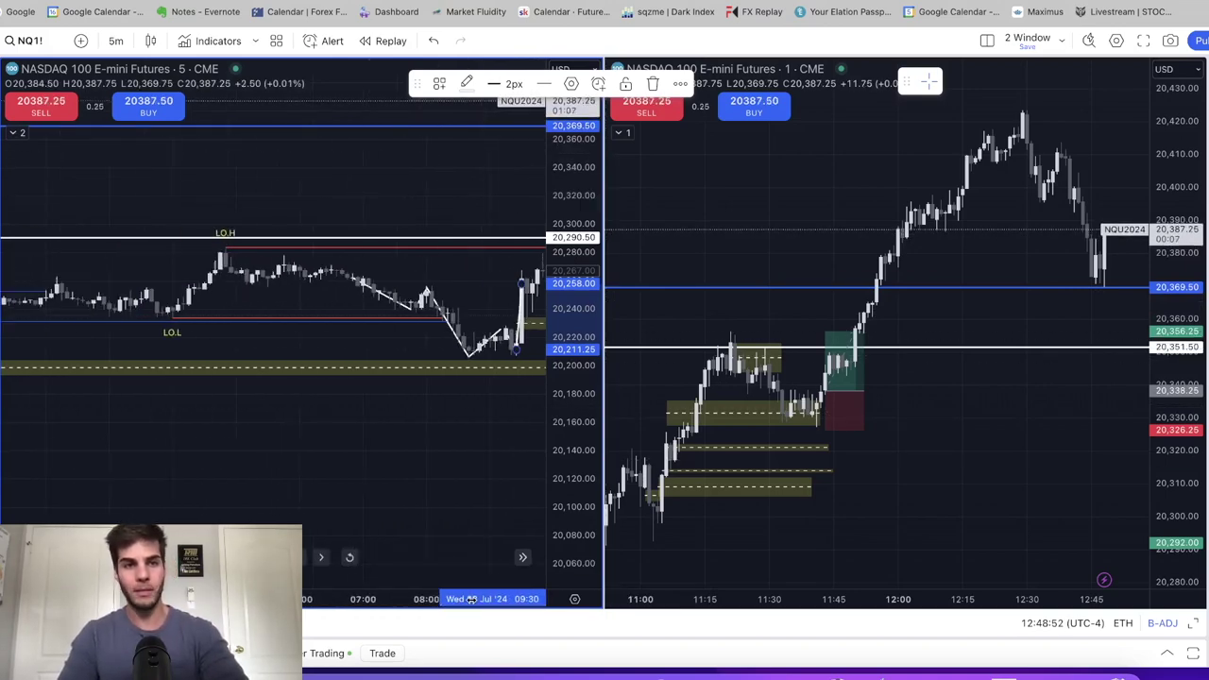
mouse_move(245, 238)
left_mouse_down()
mouse_move(194, 244)
mouse_move(226, 246)
left_mouse_up()
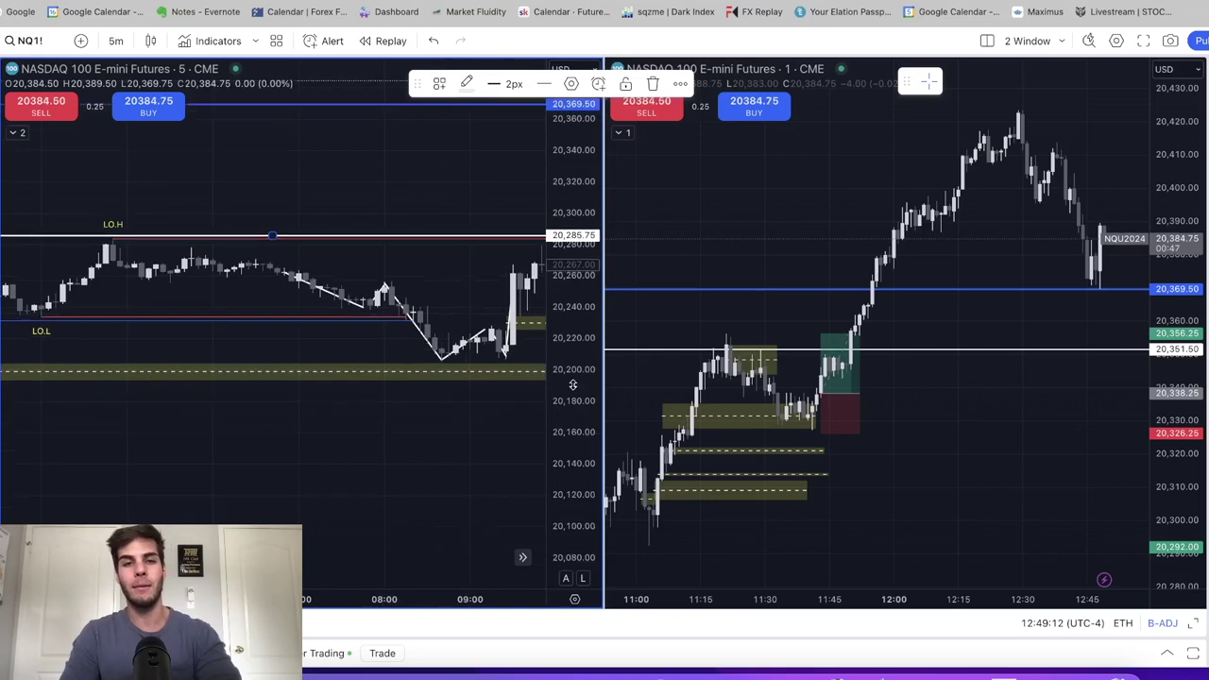
- Examine the 9:30 rally on the 5-minute and 1-minute charts and the yellow zone it left near 20,230
left_click_drag(466, 410, 357, 396)
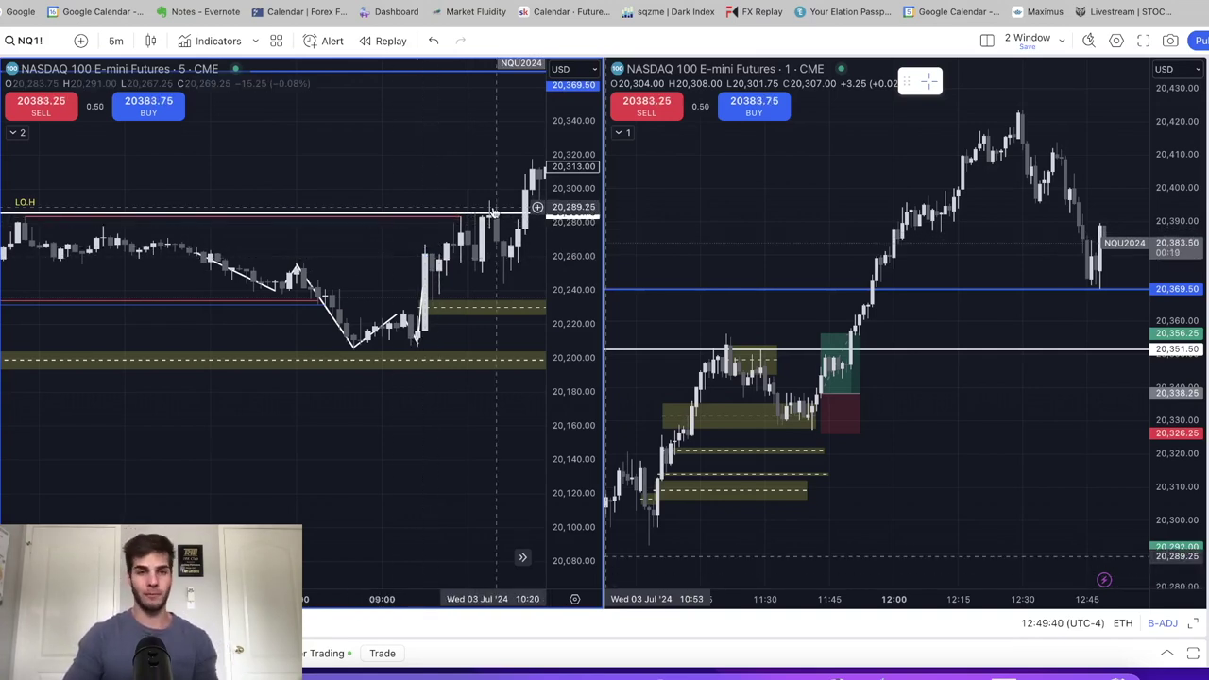
scroll(492, 209, "right", 3)
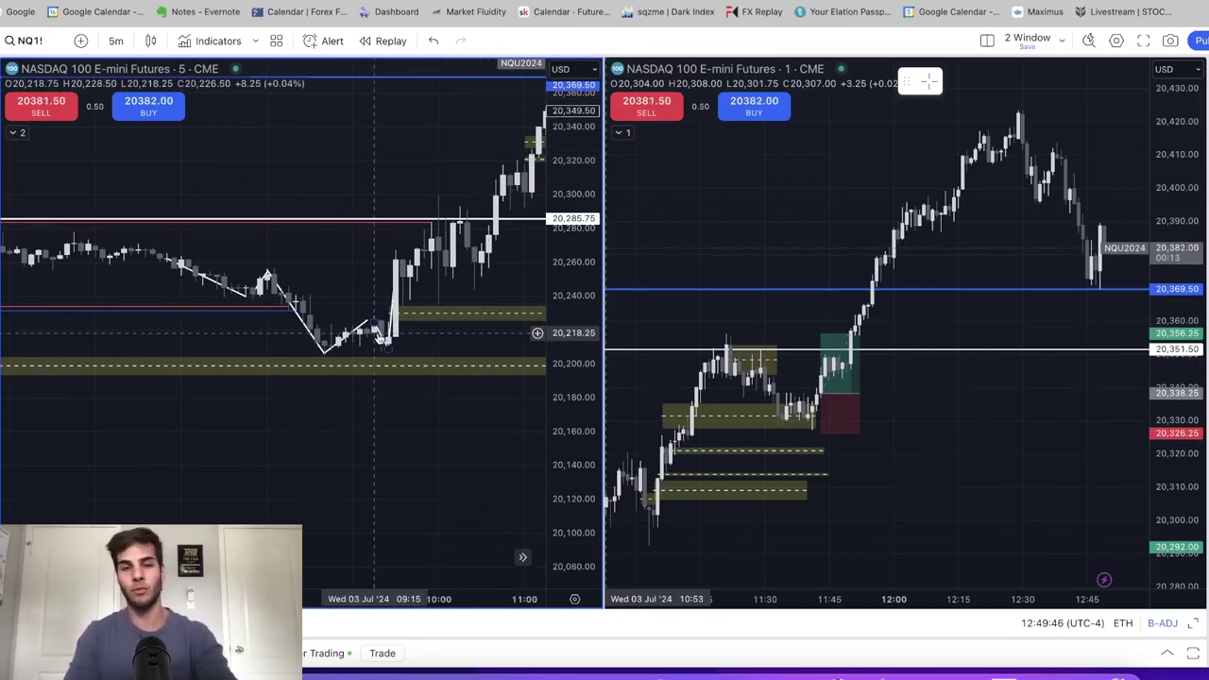
scroll(940, 458, "left", 3)
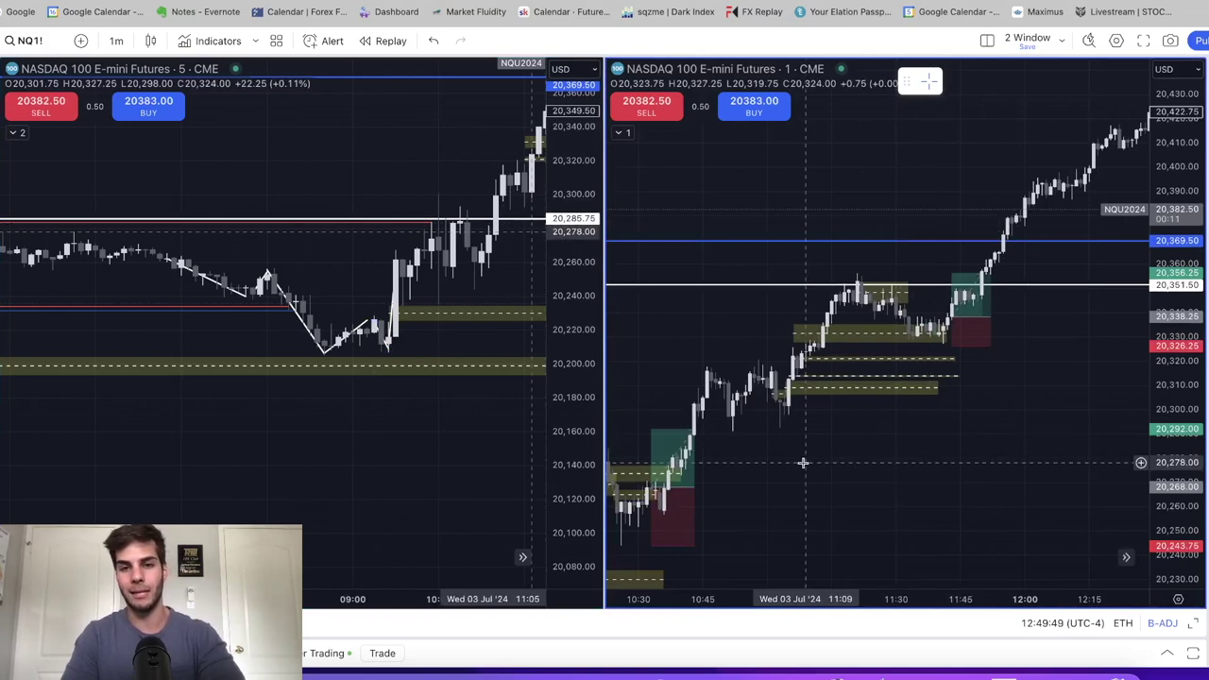
scroll(803, 463, "left", 3)
scroll(783, 504, "left", 3)
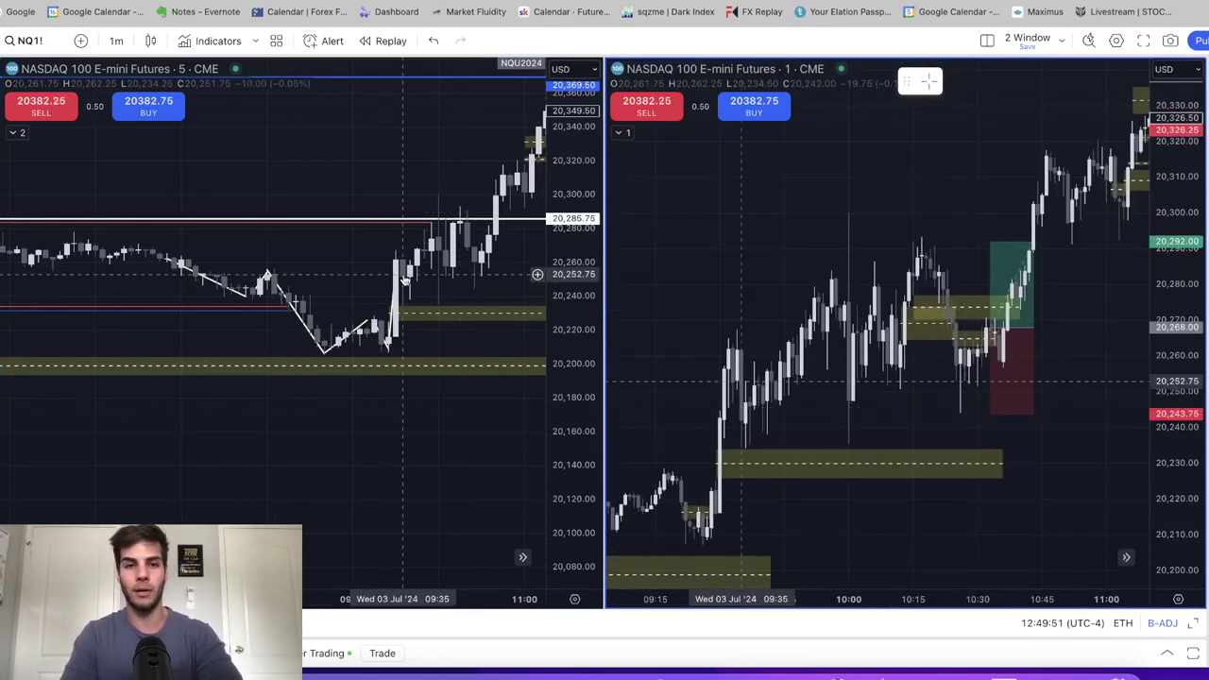
scroll(809, 526, "left", 3)
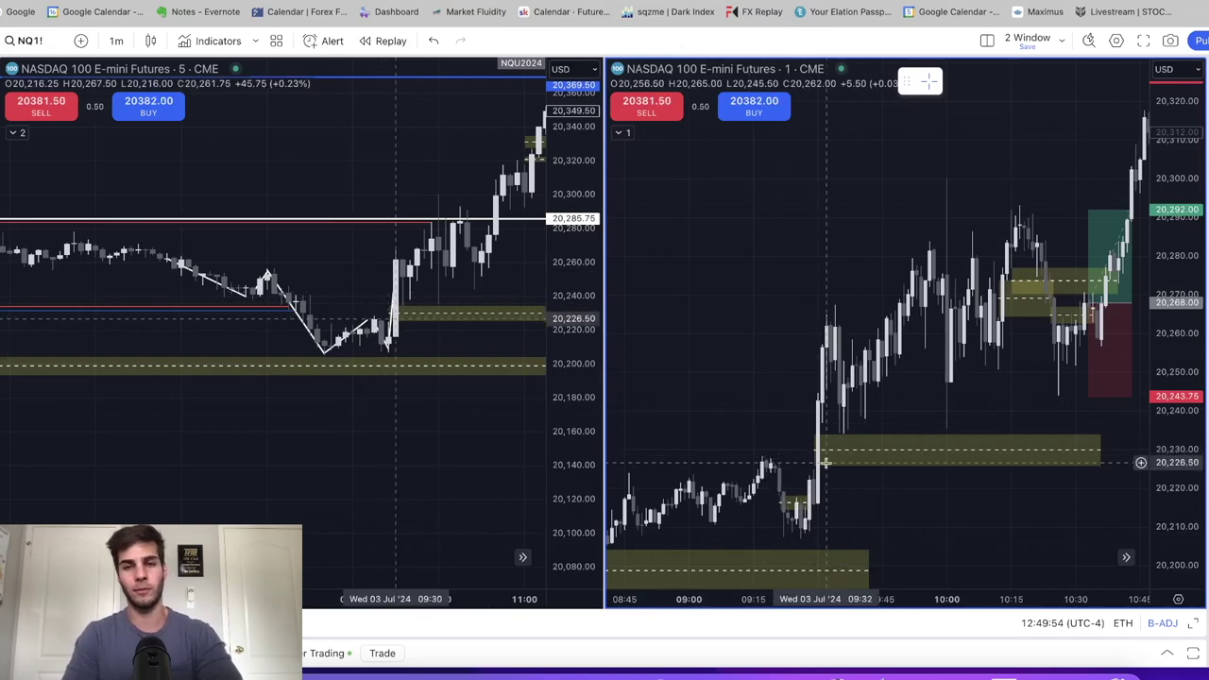
left_click_drag(1170, 434, 1171, 481)
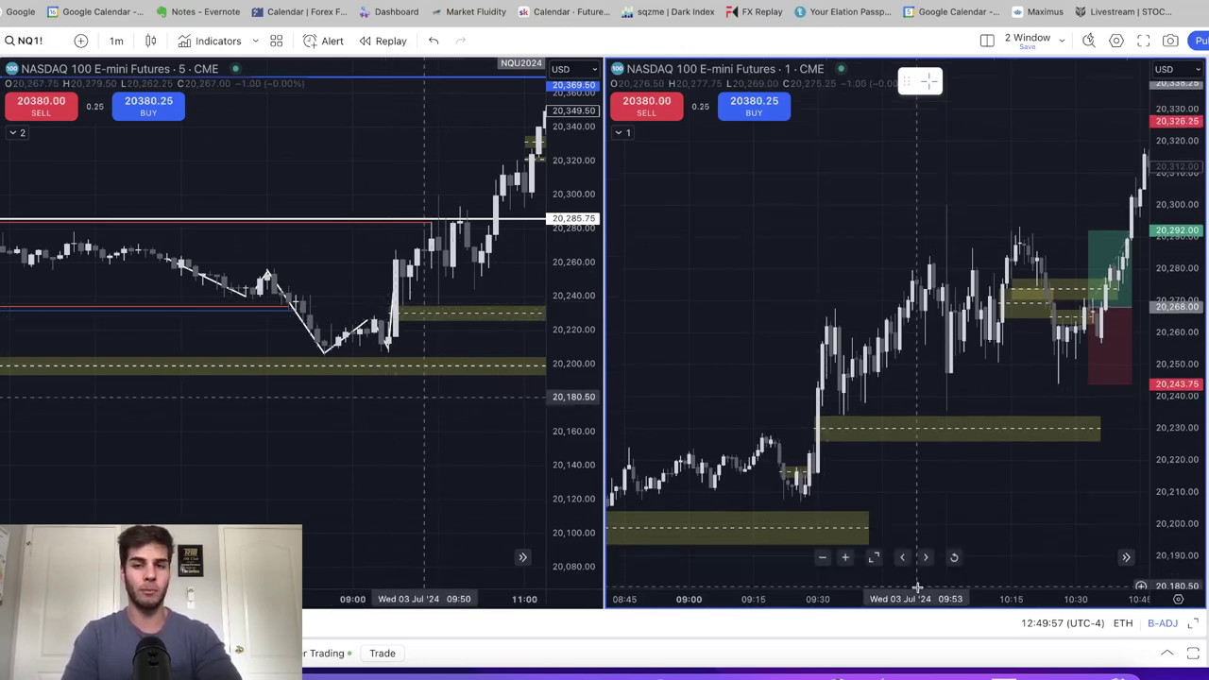
scroll(915, 586, "up", 3)
scroll(776, 359, "left", 2)
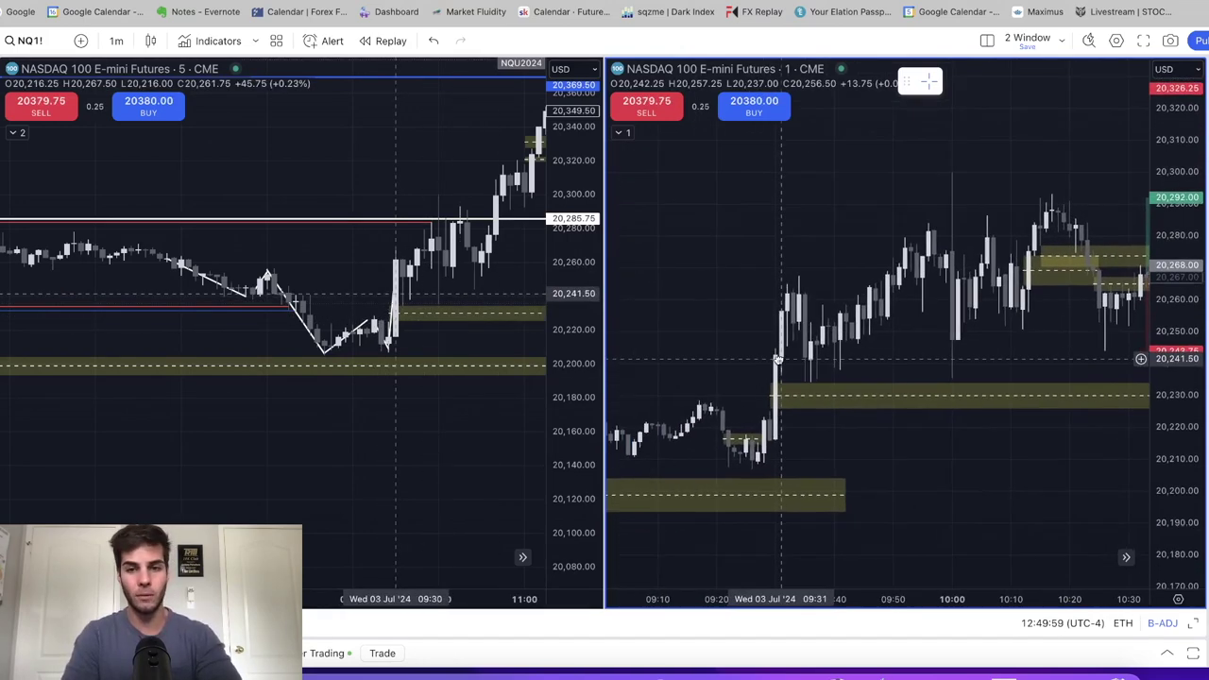
scroll(776, 358, "left", 2)
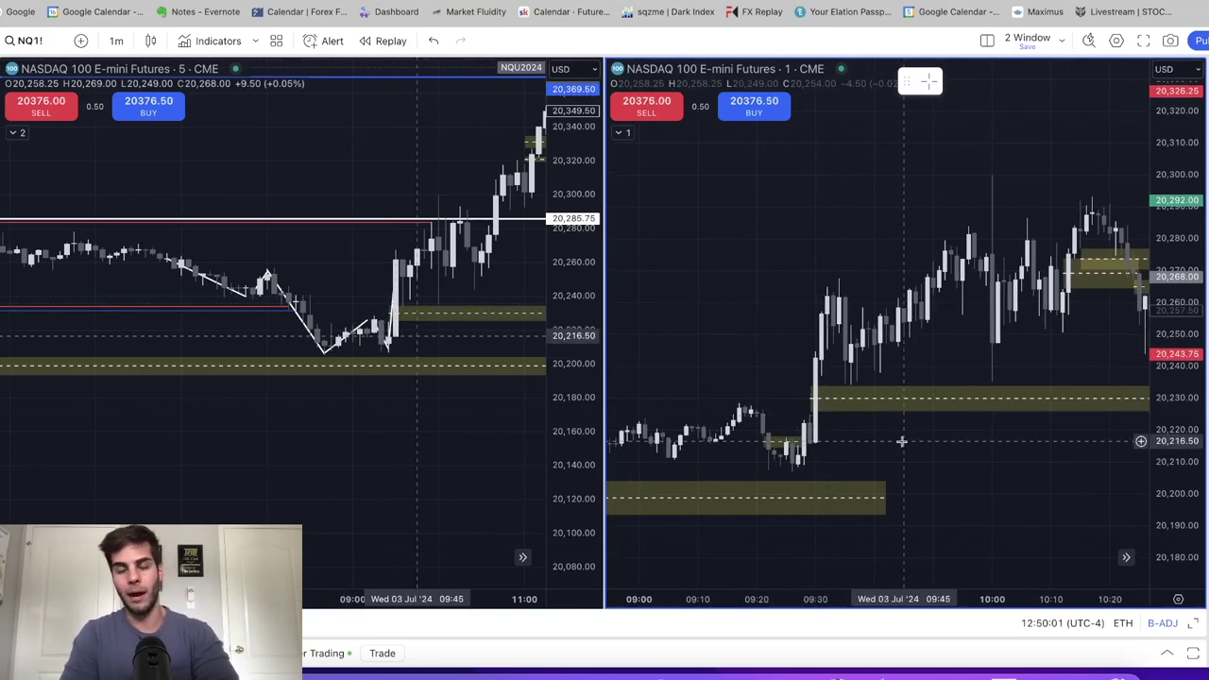
- Examine the 1-minute candles from 10:00 to 10:45, including the yellow zones around the long position entered at 20,268.00
scroll(901, 441, "right", 5)
scroll(855, 424, "right", 1)
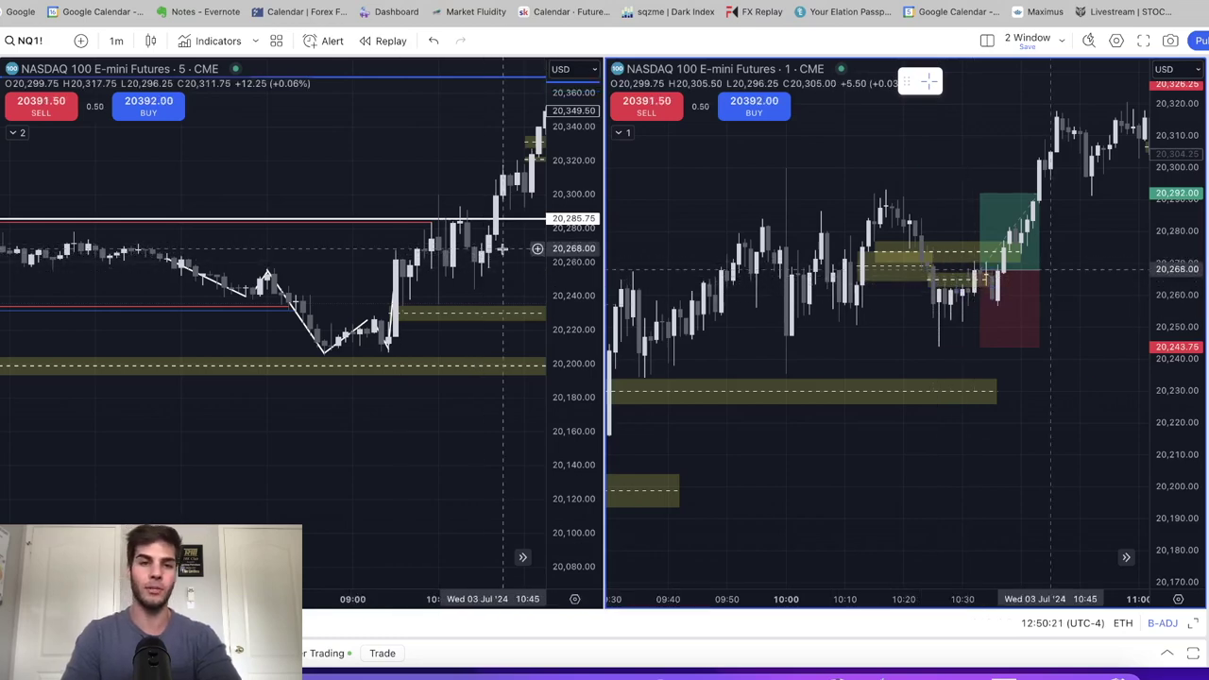
left_click(453, 176)
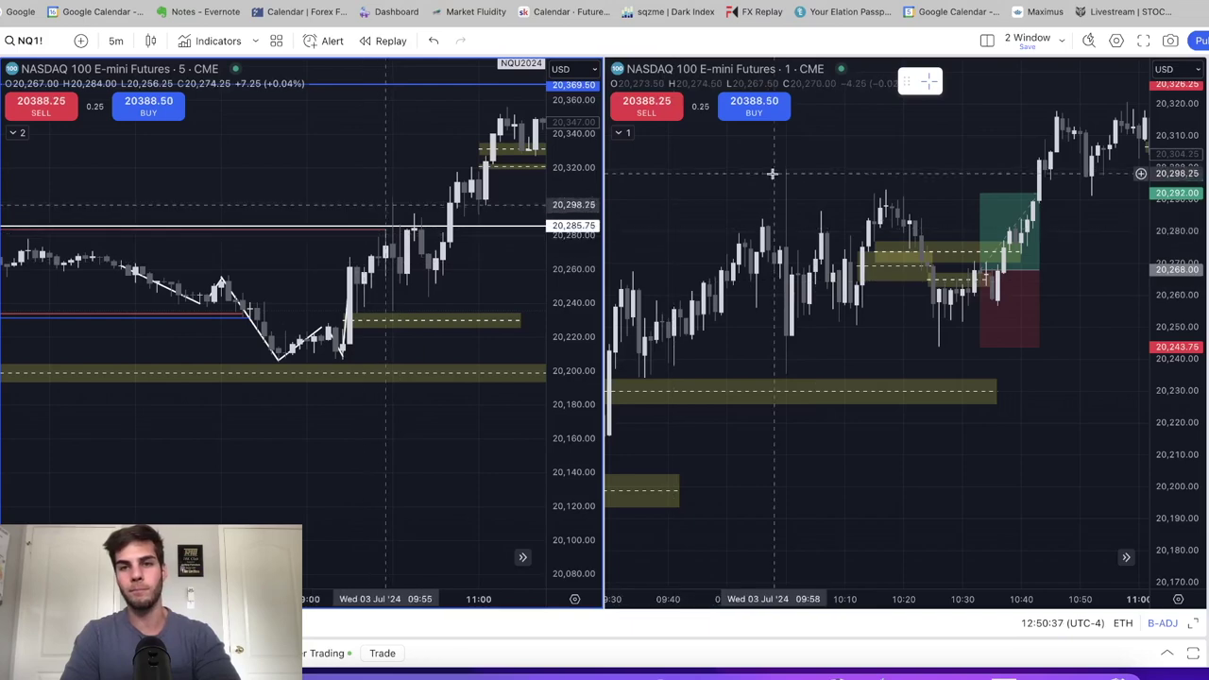
left_click(783, 217)
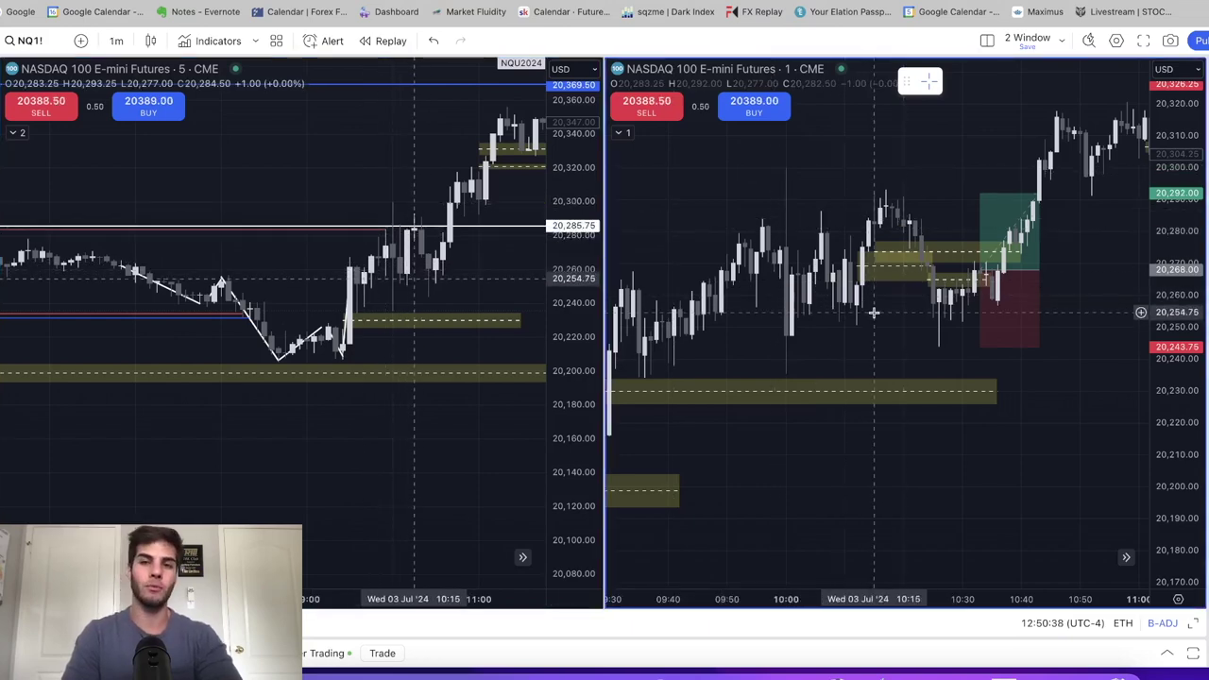
scroll(898, 324, "left", 2)
scroll(1183, 453, "up", 2)
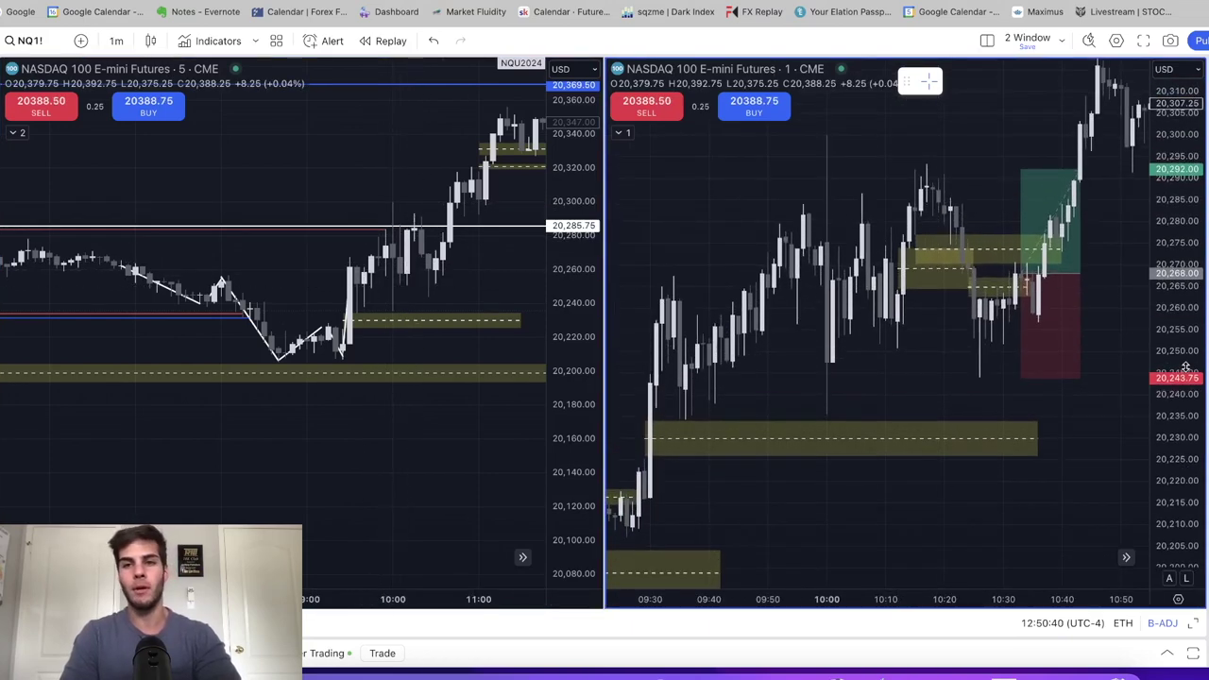
scroll(959, 600, "up", 2)
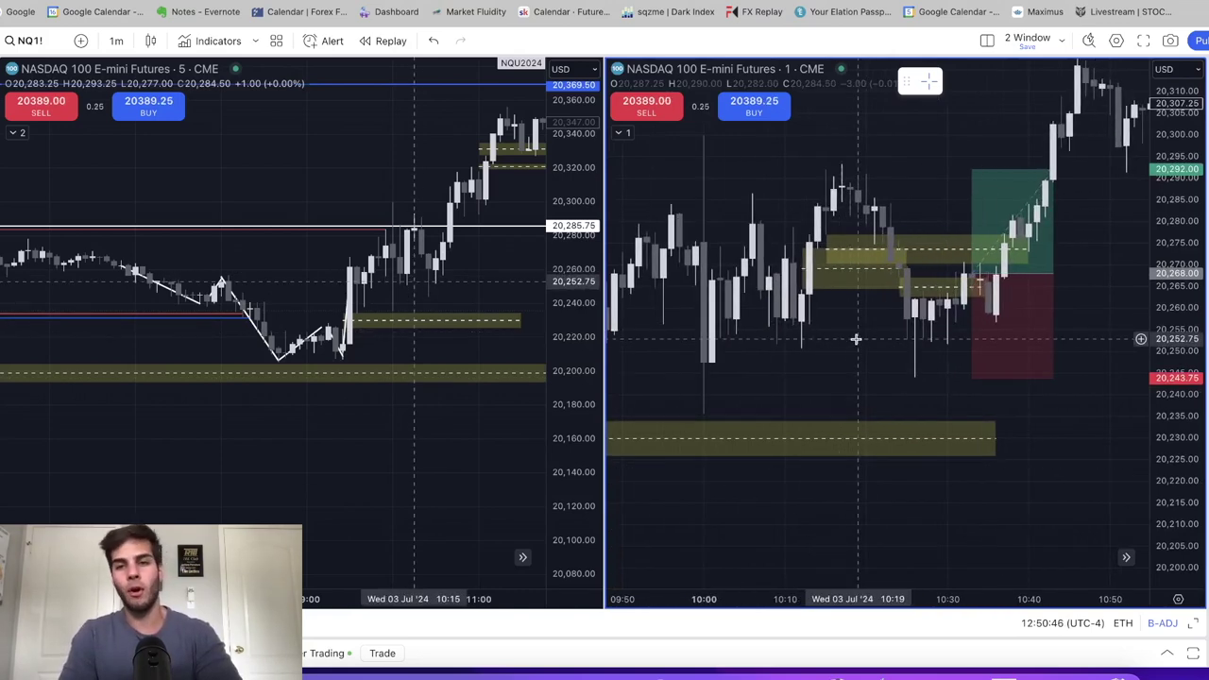
- Set the left chart to the 5-minute interval and examine the 3 July morning price action on both charts
scroll(756, 331, "up", 2)
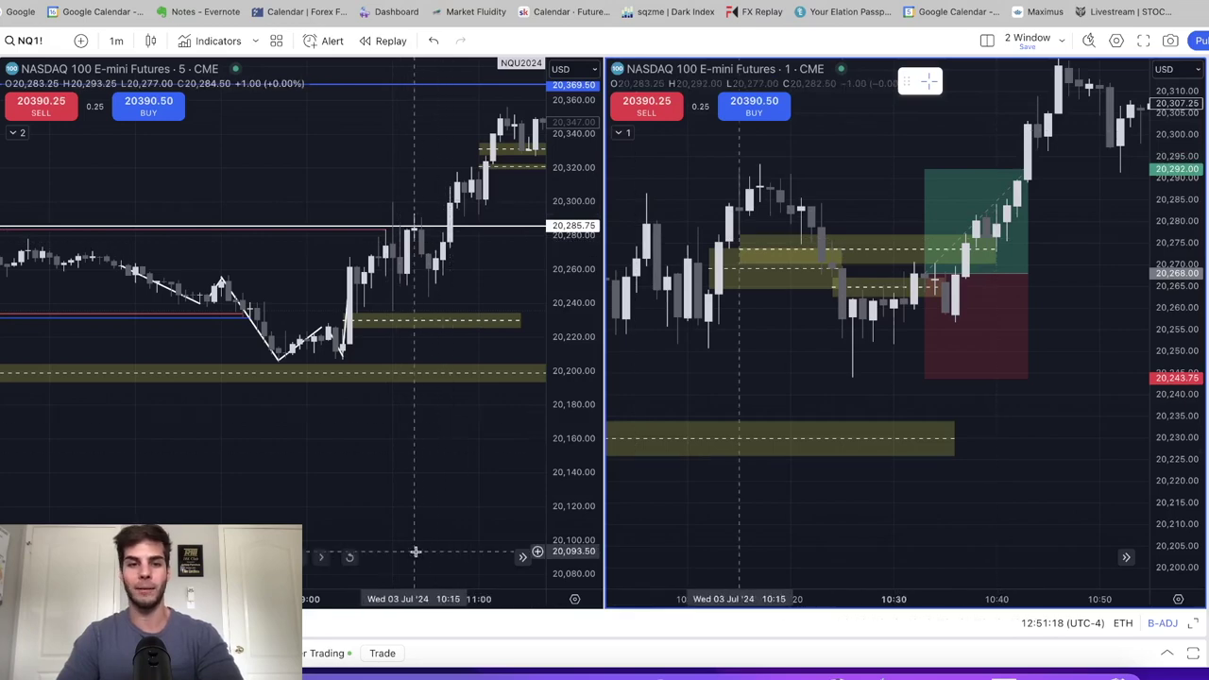
key("5")
key("Return")
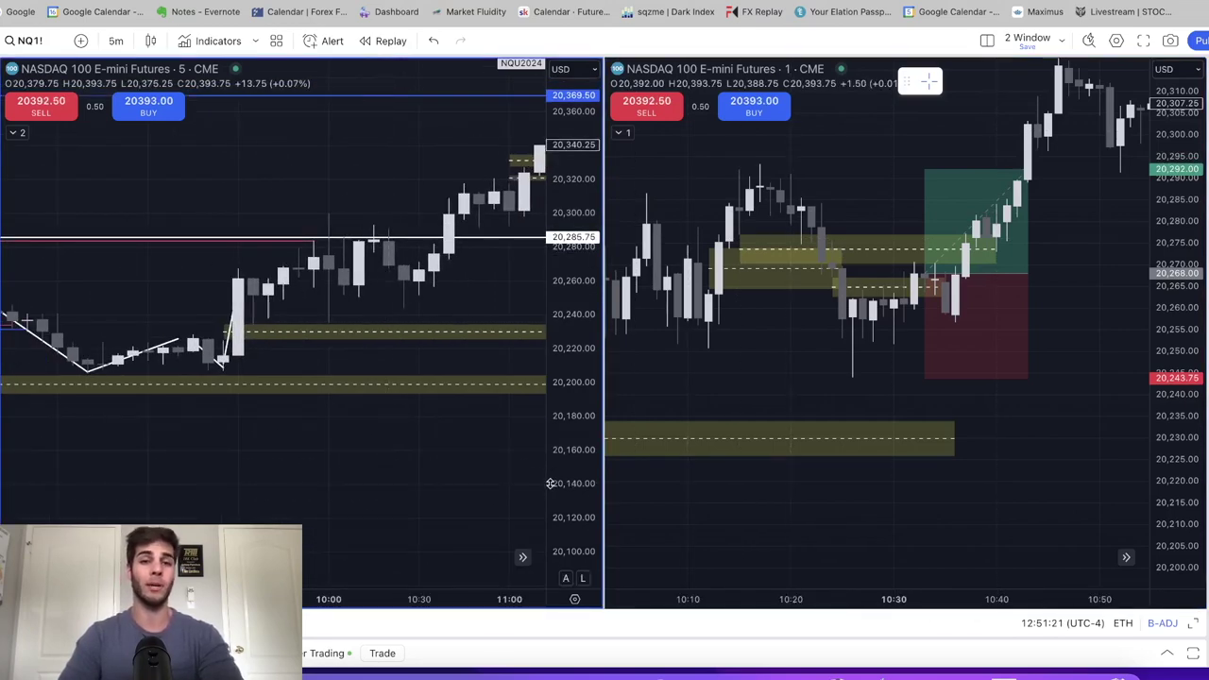
scroll(444, 378, "down", 3)
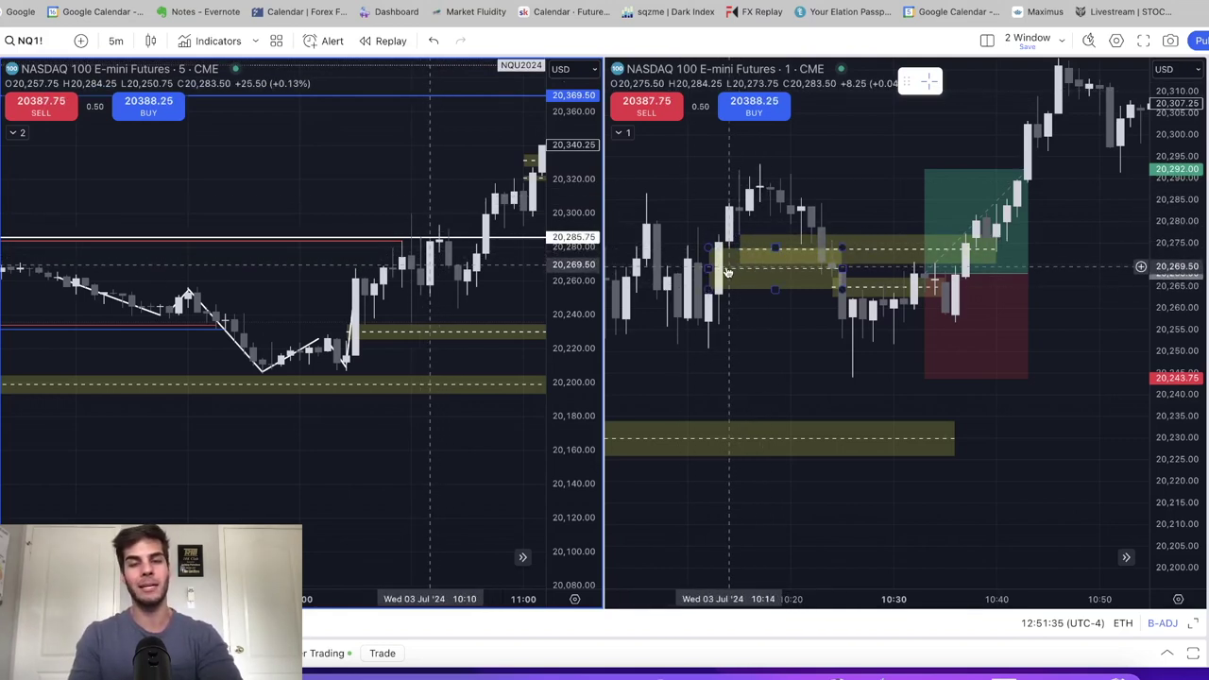
- Delete the upper yellow zone near 20,273 on the 1-minute chart and raise the long position's target to 20,293.75
left_click(774, 255)
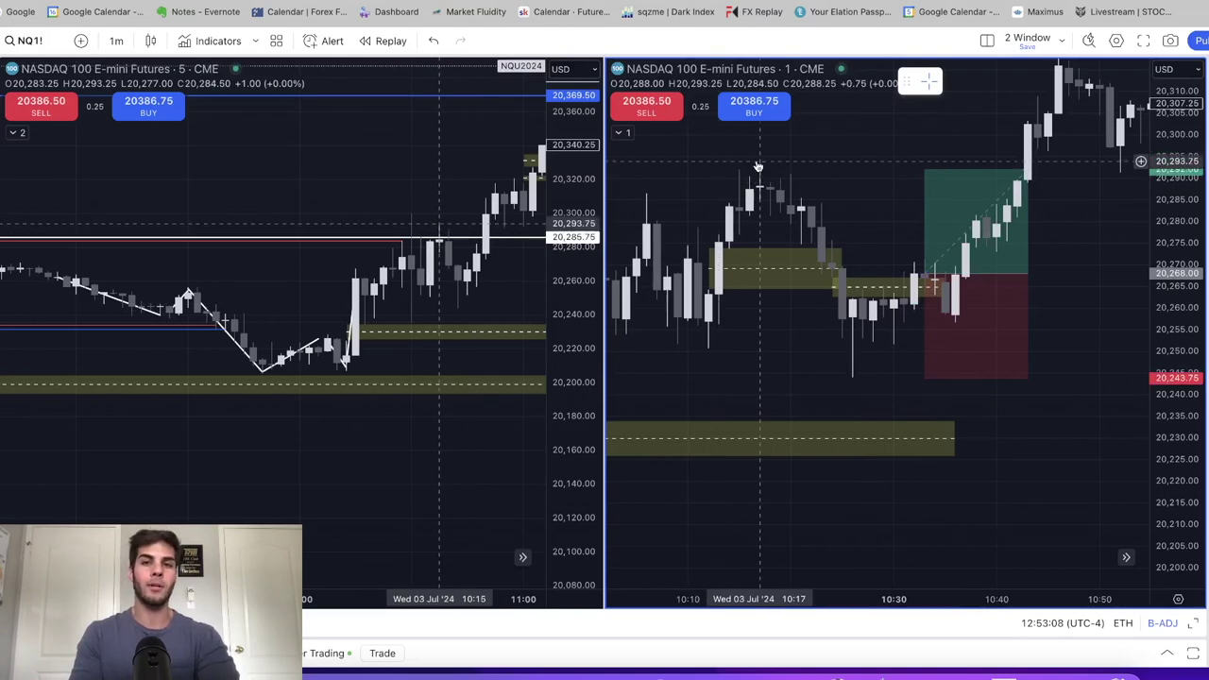
left_click(931, 162)
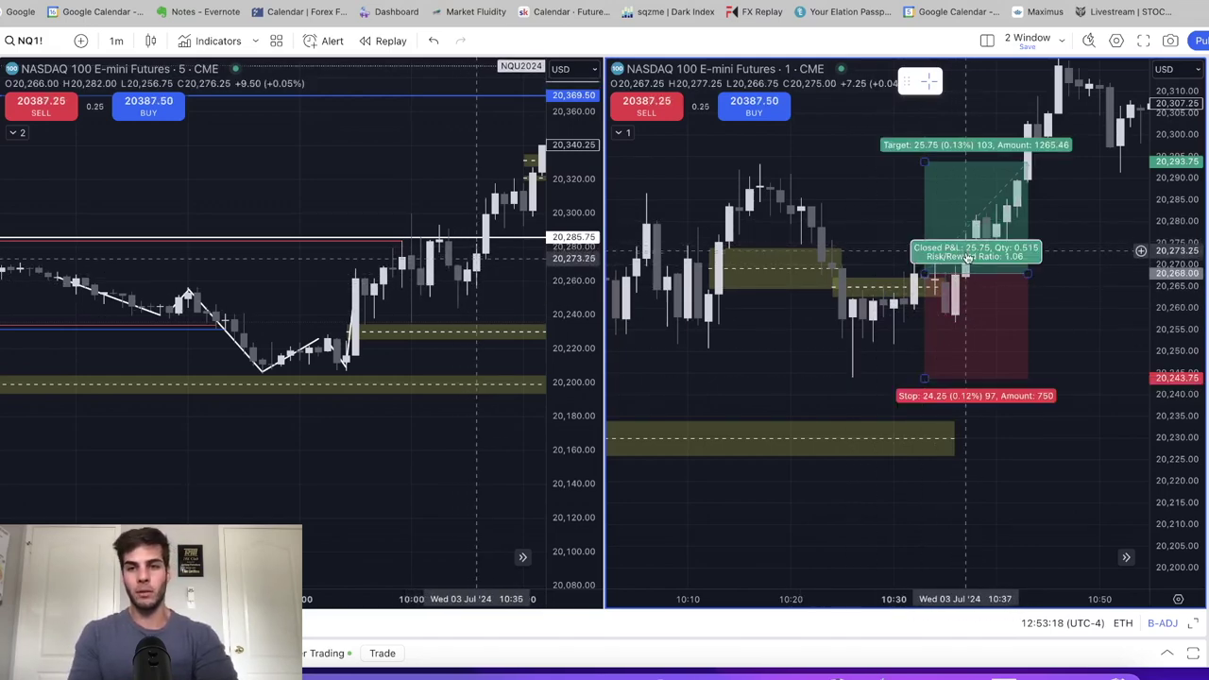
- Extend the yellow zone near 20,269 on the 1-minute chart through the long position's entry, to about 10:38
left_click(956, 266)
left_click(955, 266)
left_click(1058, 264)
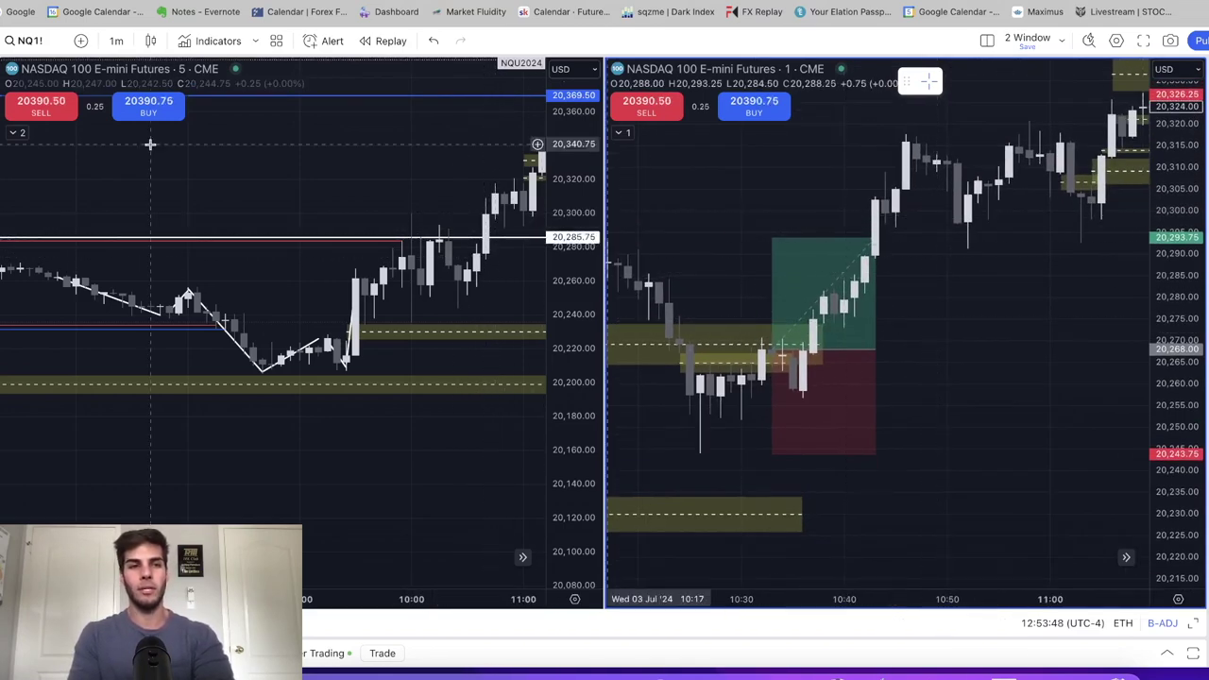
- Add a long position at 10:30 on the 5-minute chart with entry 20,267.25, target 20,294.25 and stop 20,242.75, narrowed to about 10:50
left_click(57, 193)
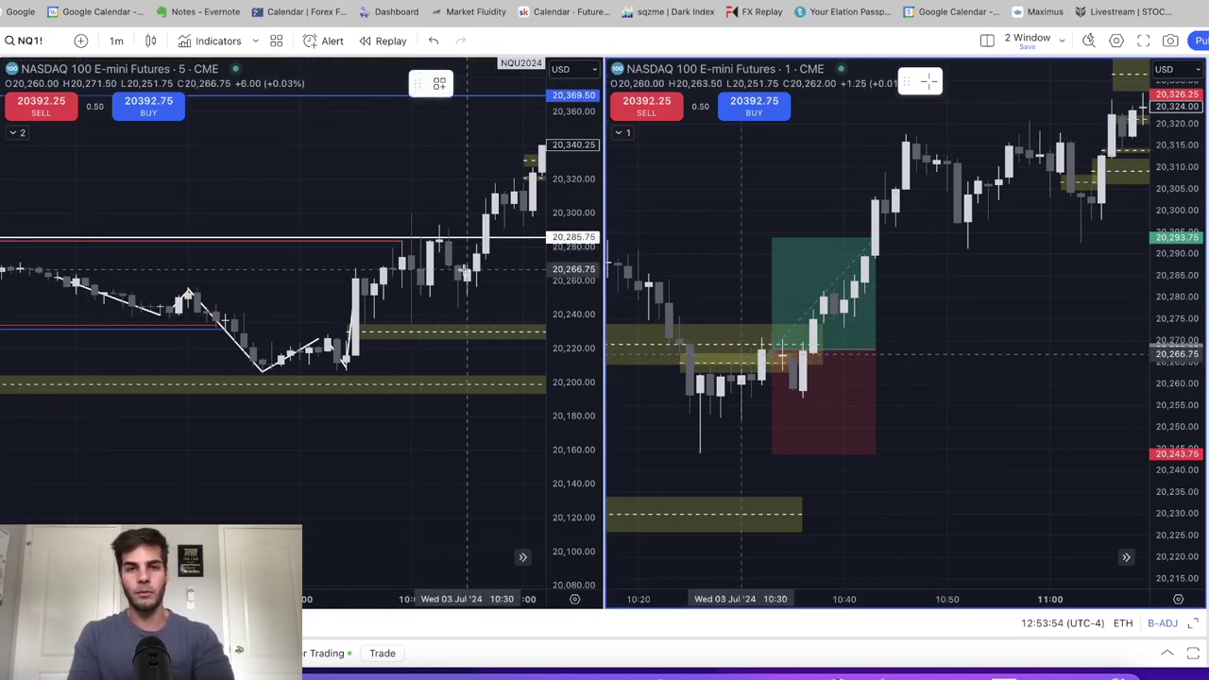
left_click(466, 270)
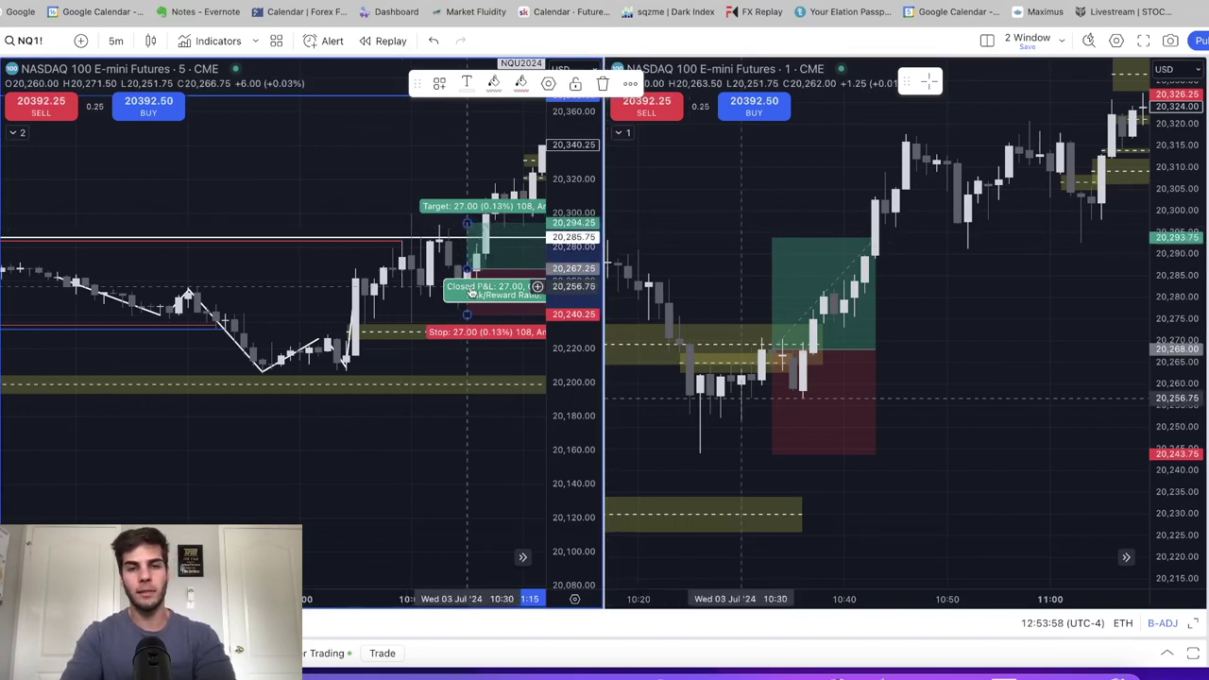
left_click_drag(466, 315, 375, 295)
left_click(431, 309)
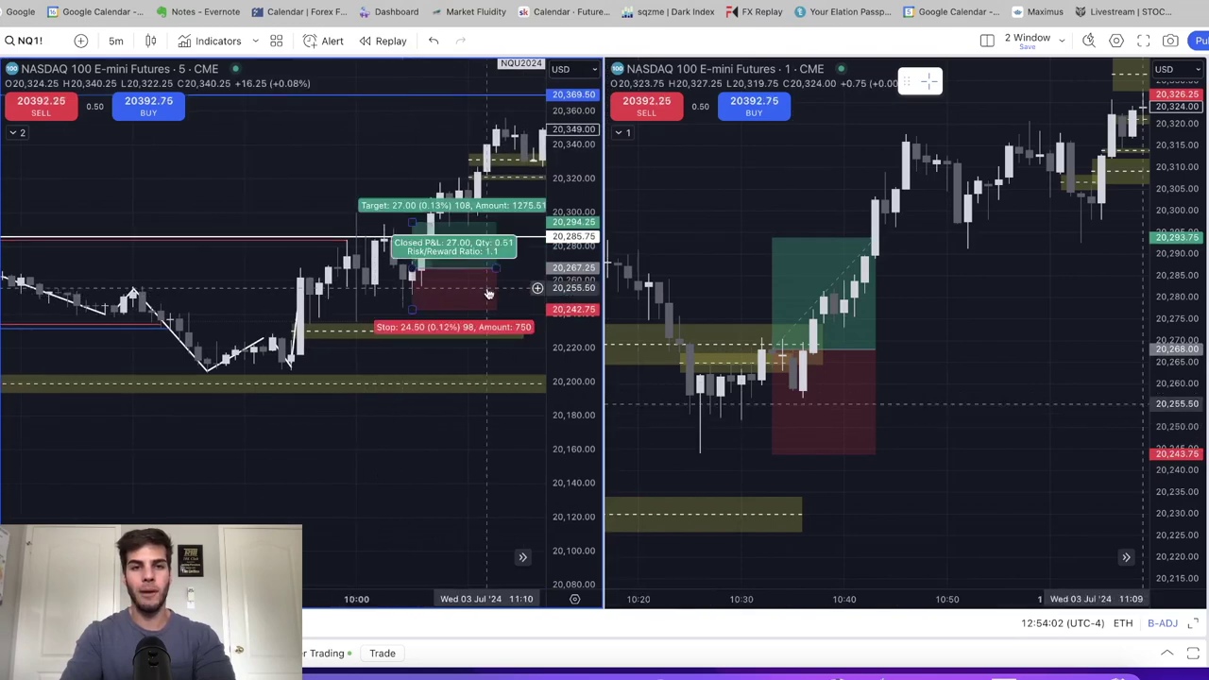
left_click(384, 230)
left_click(406, 223)
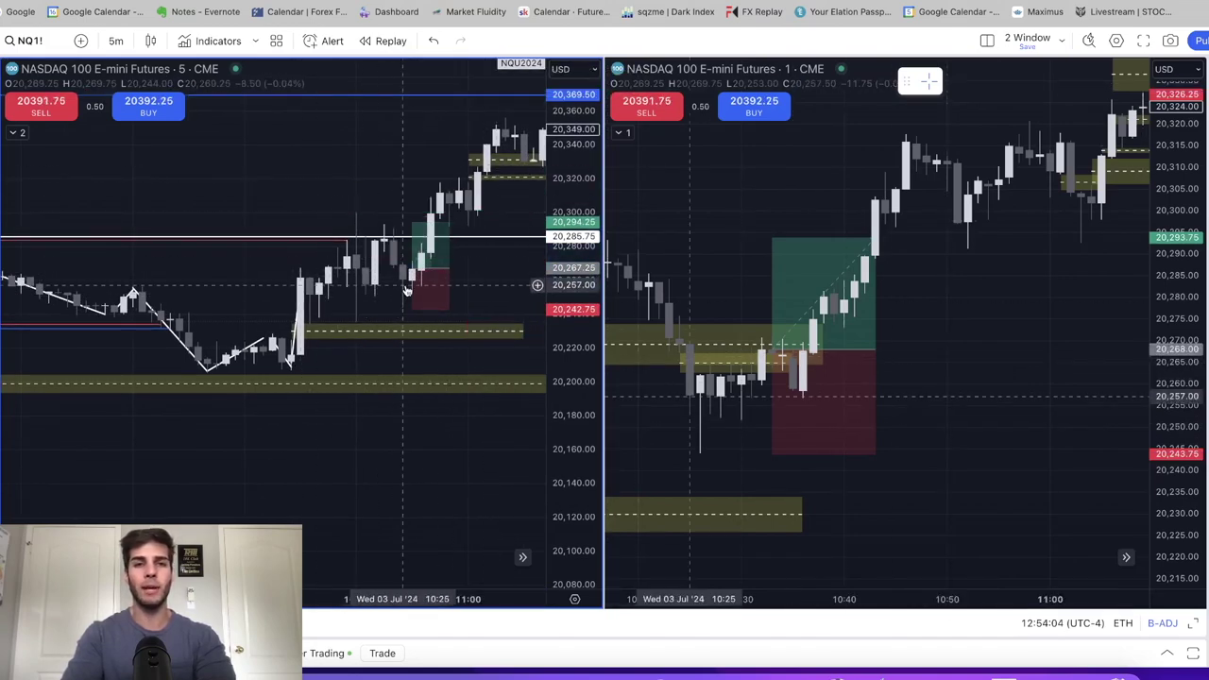
left_click_drag(404, 180, 287, 207)
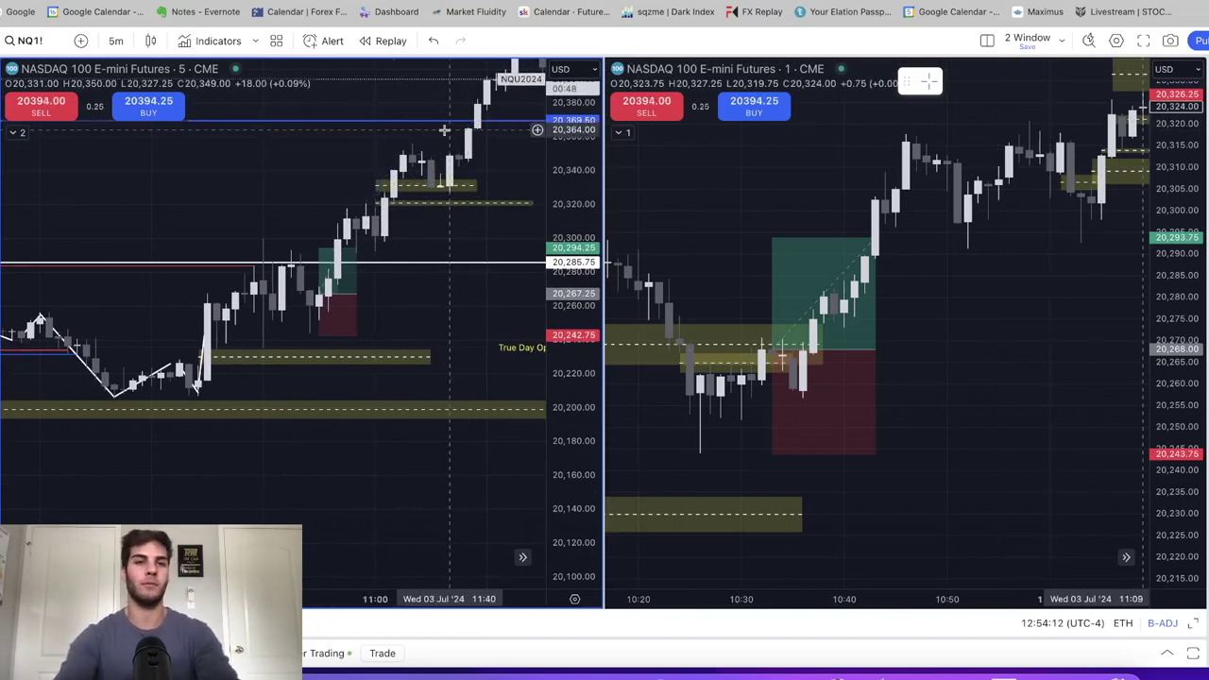
- Switch the 5-minute chart to the daily interval and examine the latest candles around the blue 20,369.50 level
left_click(116, 41)
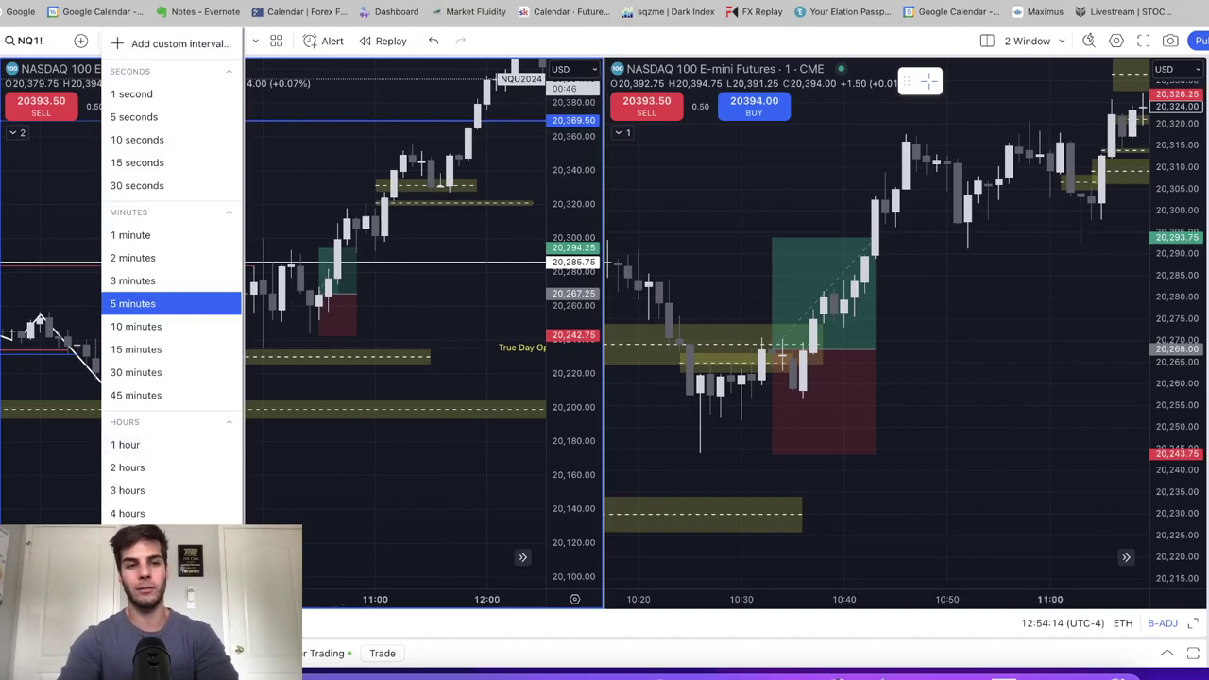
left_click(132, 563)
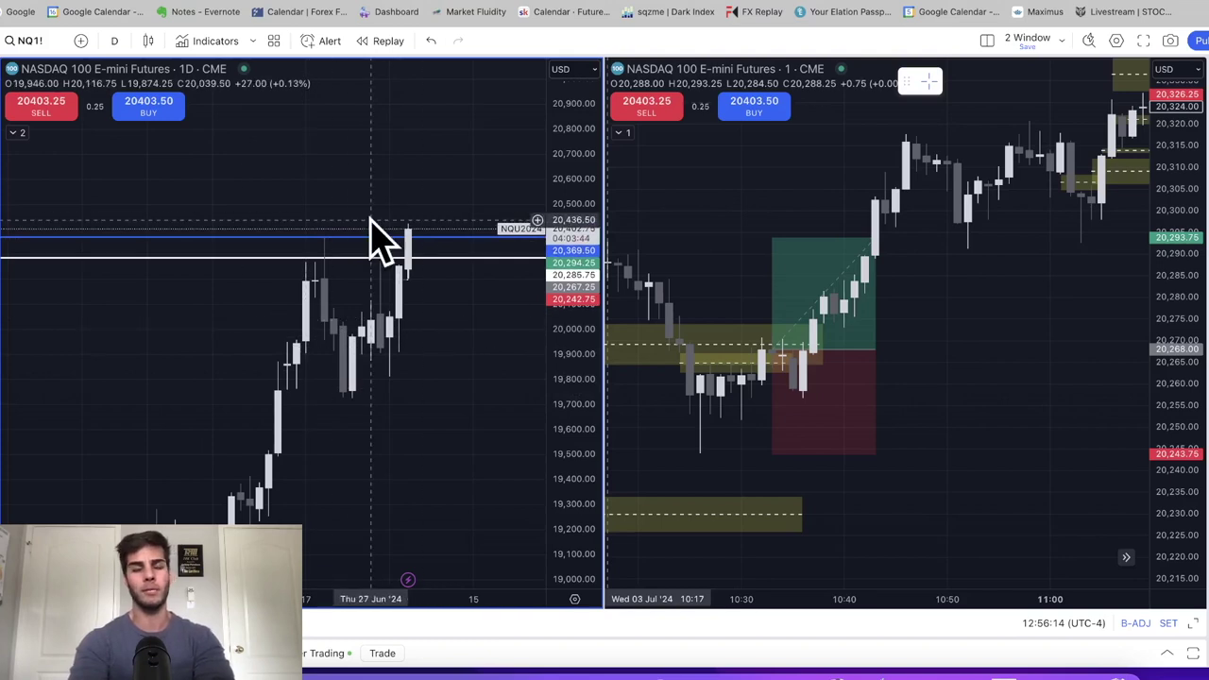
left_click_drag(395, 244, 392, 230)
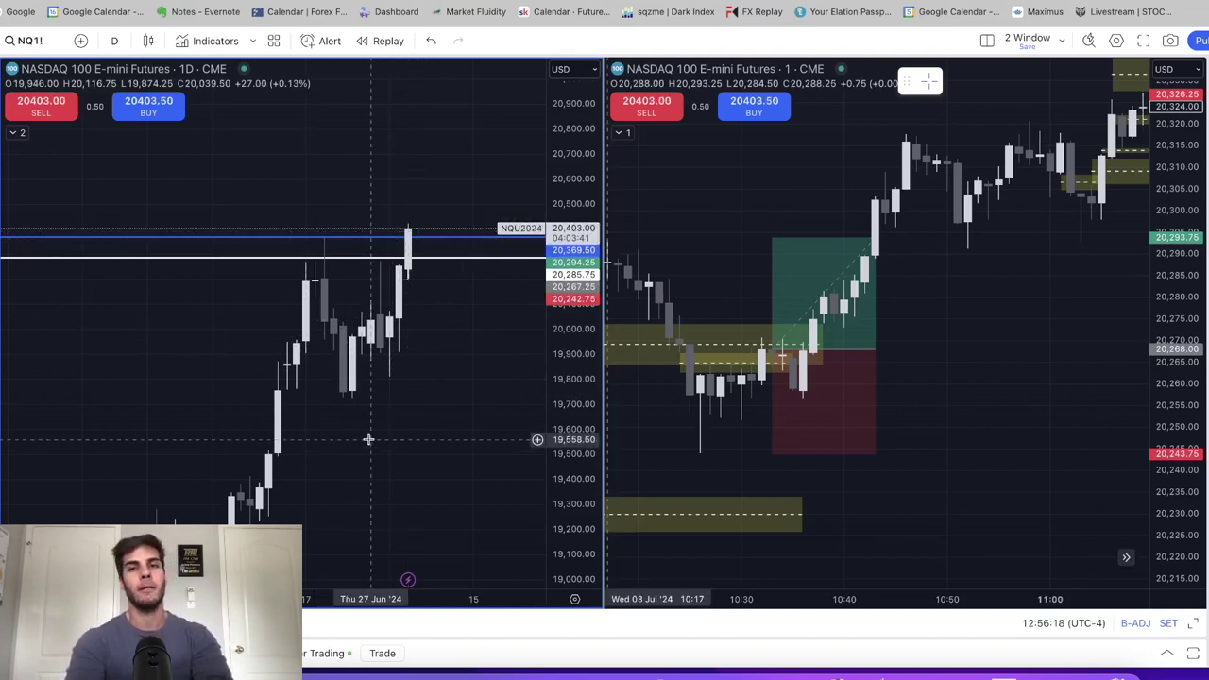